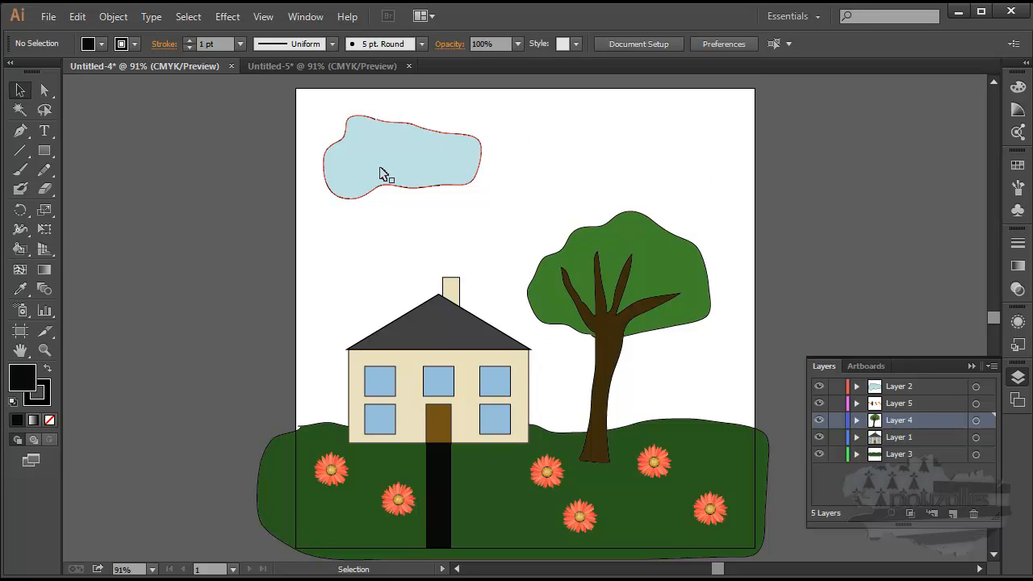
Step: Select a flower beneath the house, and select all the flower and path artwork on Layer 5
{"action": "left_click", "coordinate": [579, 514]}
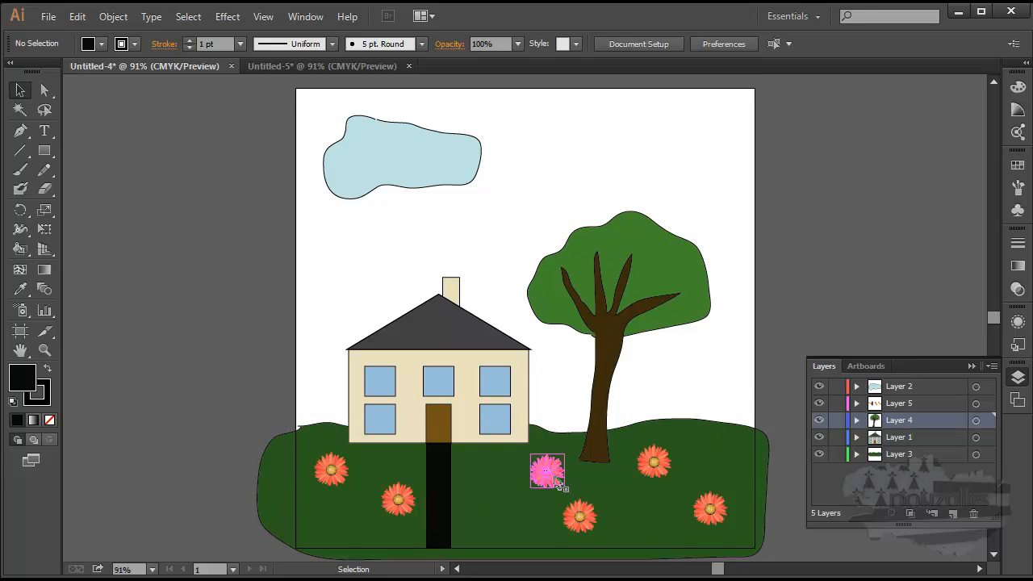
{"action": "left_click", "coordinate": [558, 483]}
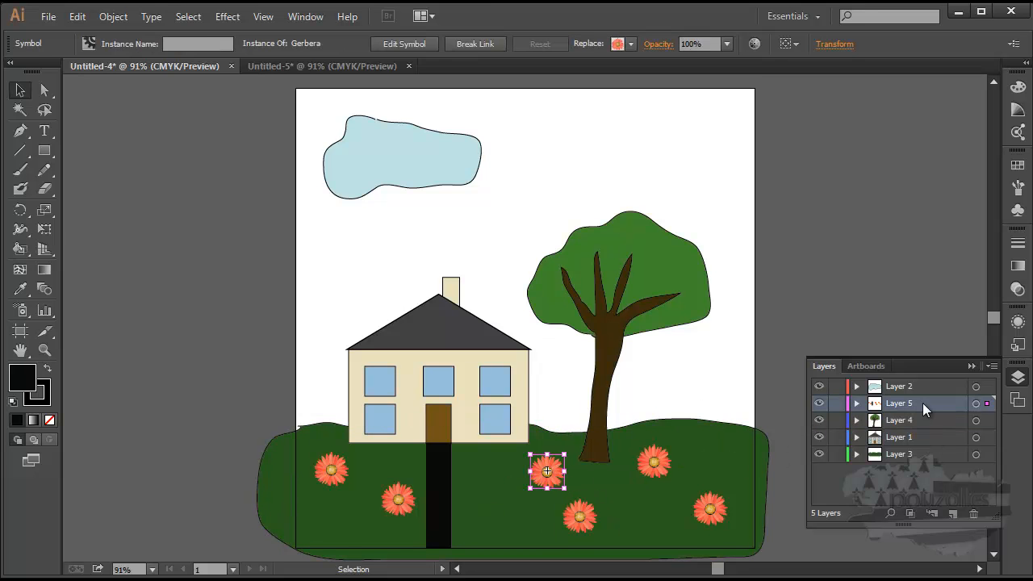
{"action": "left_click", "coordinate": [988, 405]}
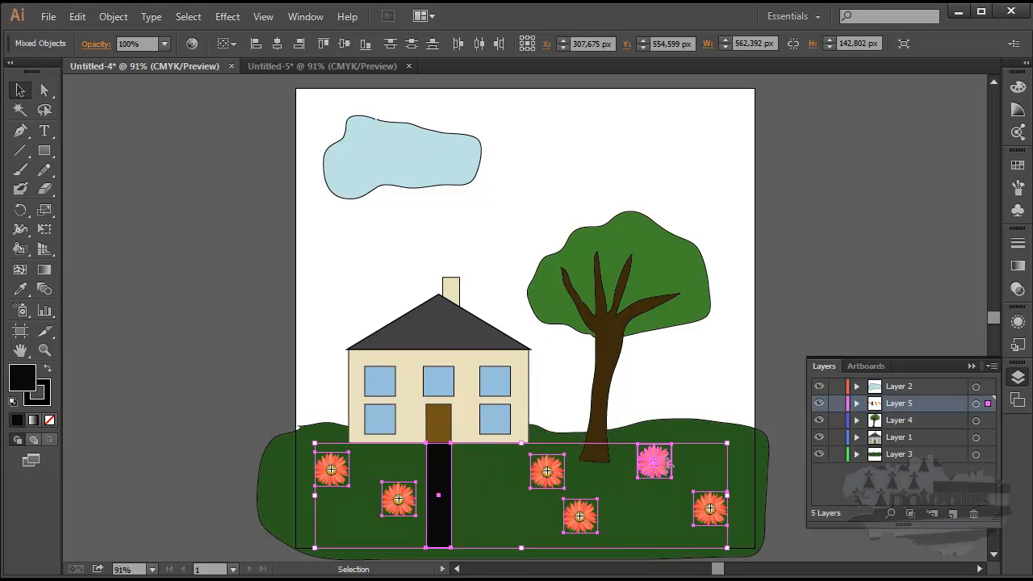
{"action": "mouse_move", "coordinate": [668, 464]}
{"action": "left_mouse_down"}
{"action": "mouse_move", "coordinate": [680, 463]}
{"action": "mouse_move", "coordinate": [668, 463]}
{"action": "left_mouse_up"}
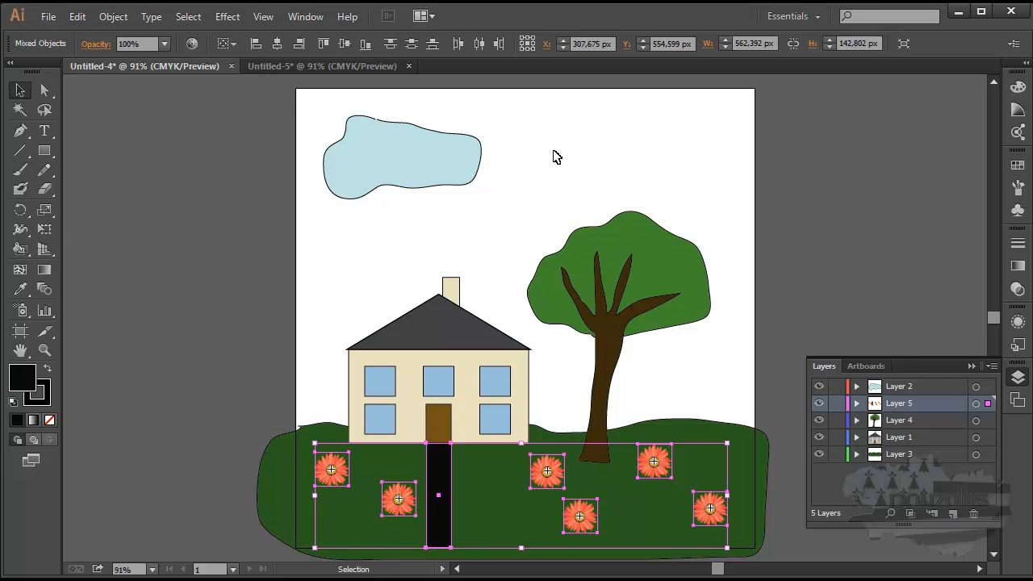
Step: Select the cloud on Layer 2 through its layer and move it slightly lower in the sky
{"action": "left_click", "coordinate": [901, 388]}
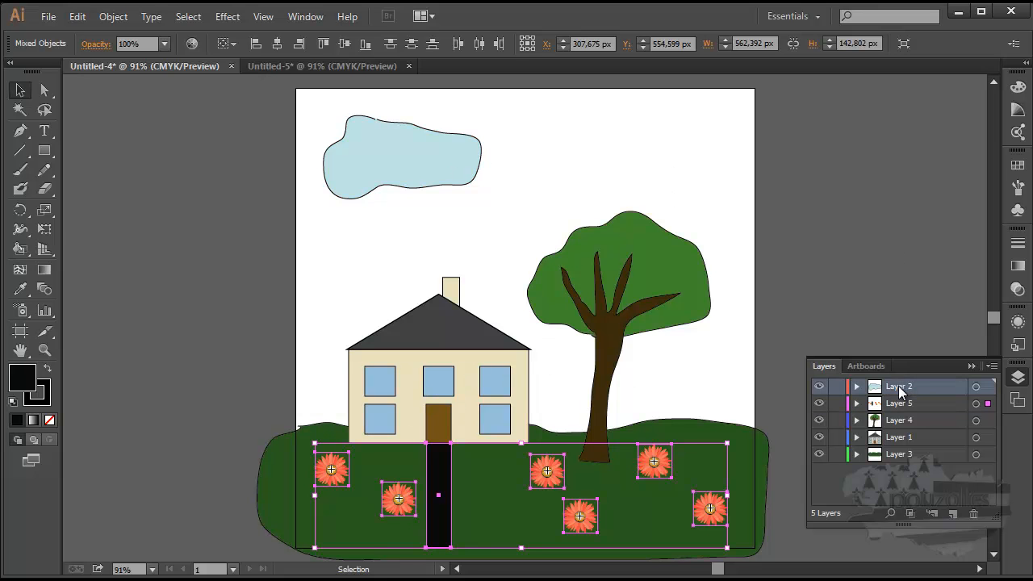
{"action": "left_click", "coordinate": [987, 386]}
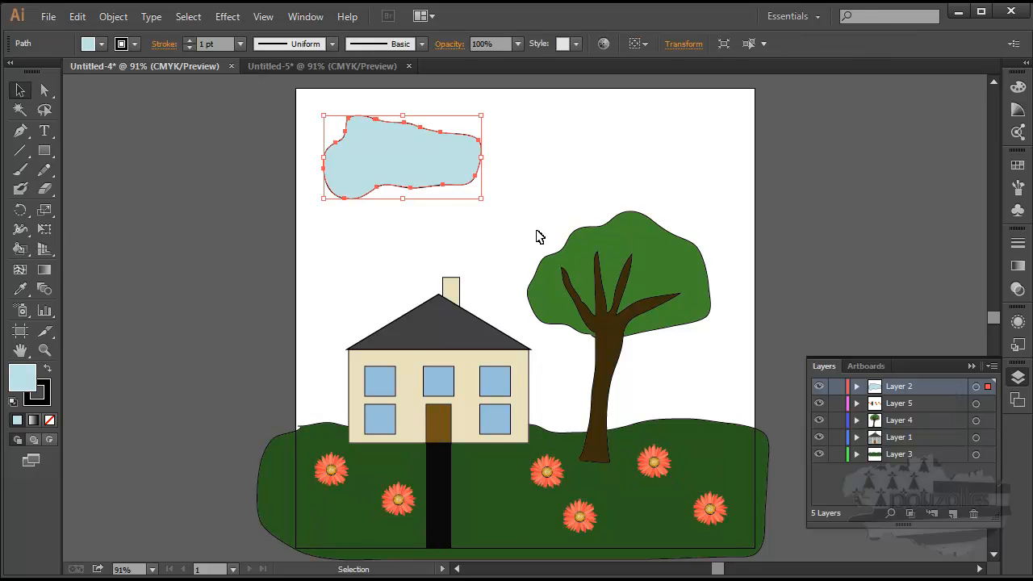
{"action": "left_click_drag", "start_coordinate": [437, 179], "coordinate": [434, 204]}
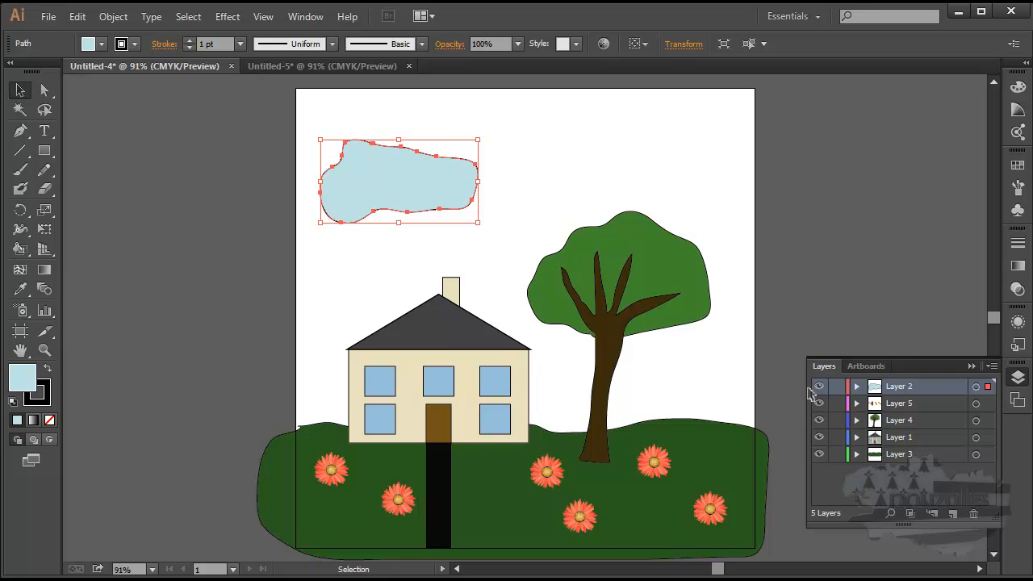
Step: Select all the tree artwork on Layer 4, followed by all the house artwork on Layer 1
{"action": "left_click", "coordinate": [909, 420]}
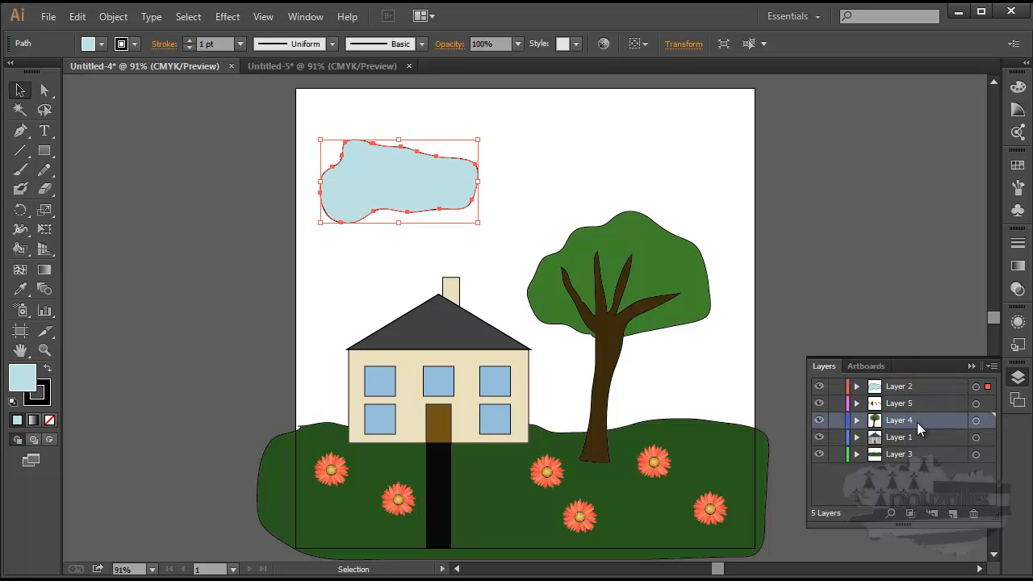
{"action": "left_click", "coordinate": [989, 425]}
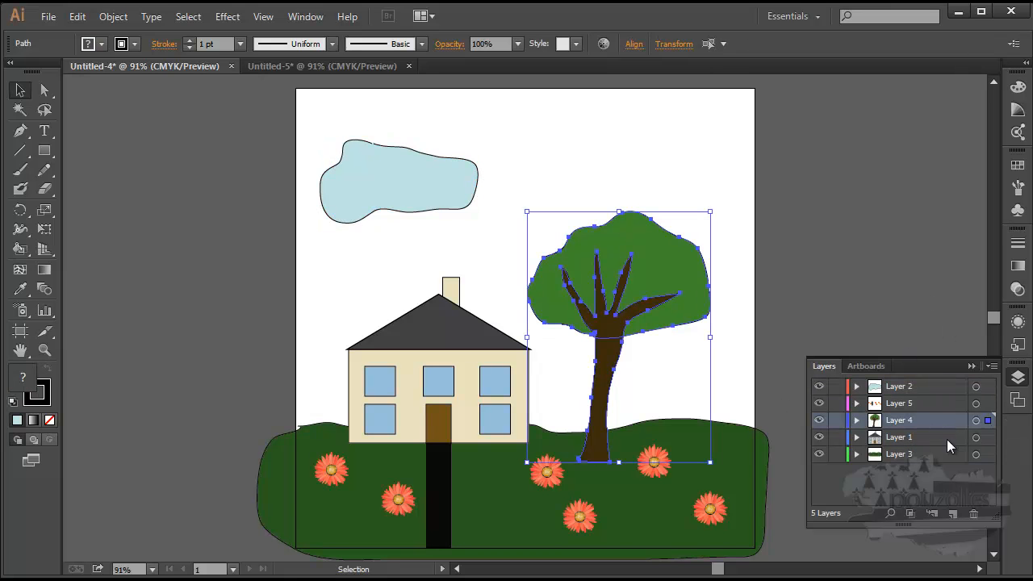
{"action": "left_click", "coordinate": [990, 436]}
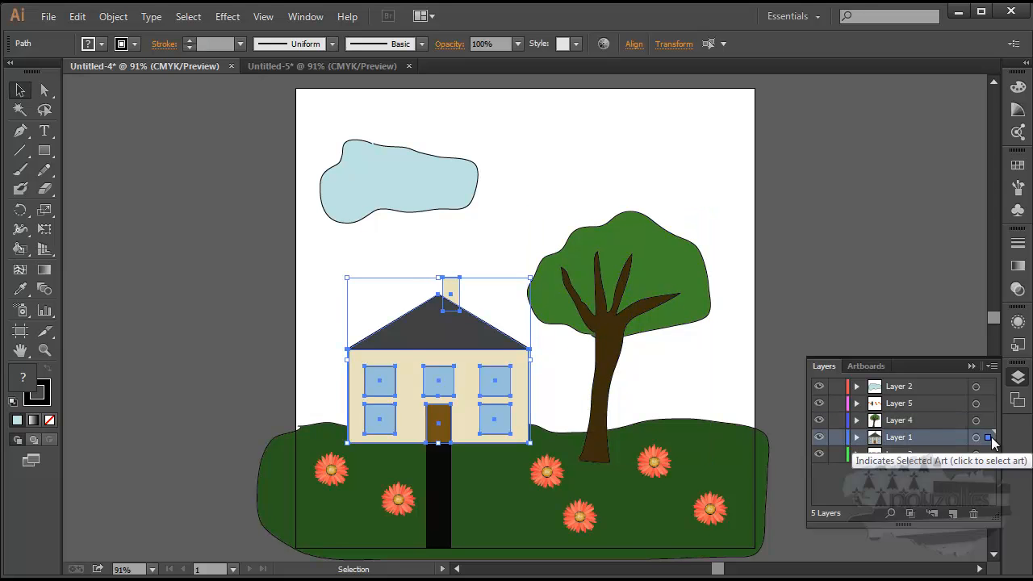
Step: Expand Layer 1 to list its paths and select only the chimney path
{"action": "left_click", "coordinate": [857, 437]}
{"action": "left_click", "coordinate": [917, 472]}
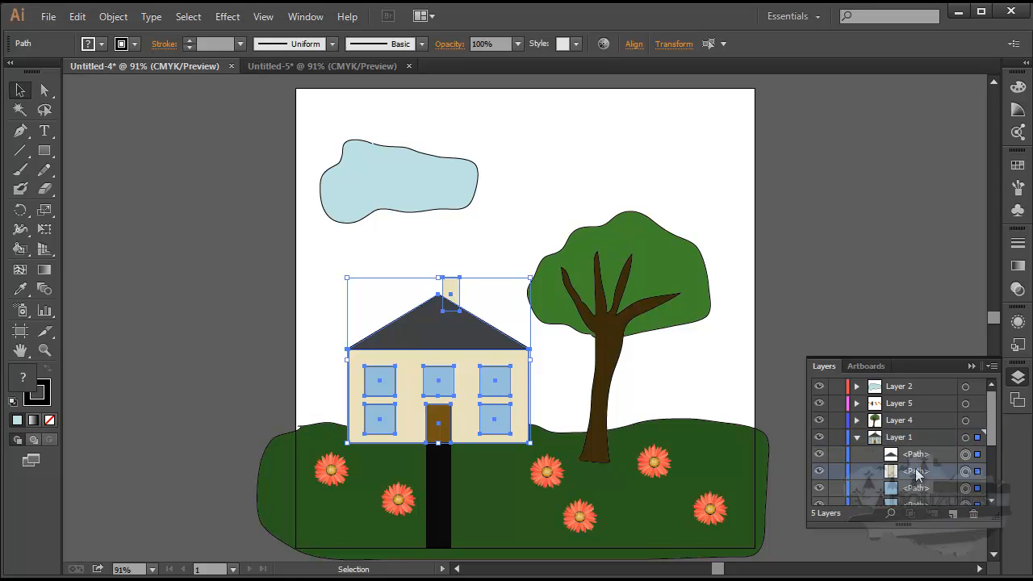
{"action": "left_click", "coordinate": [976, 472]}
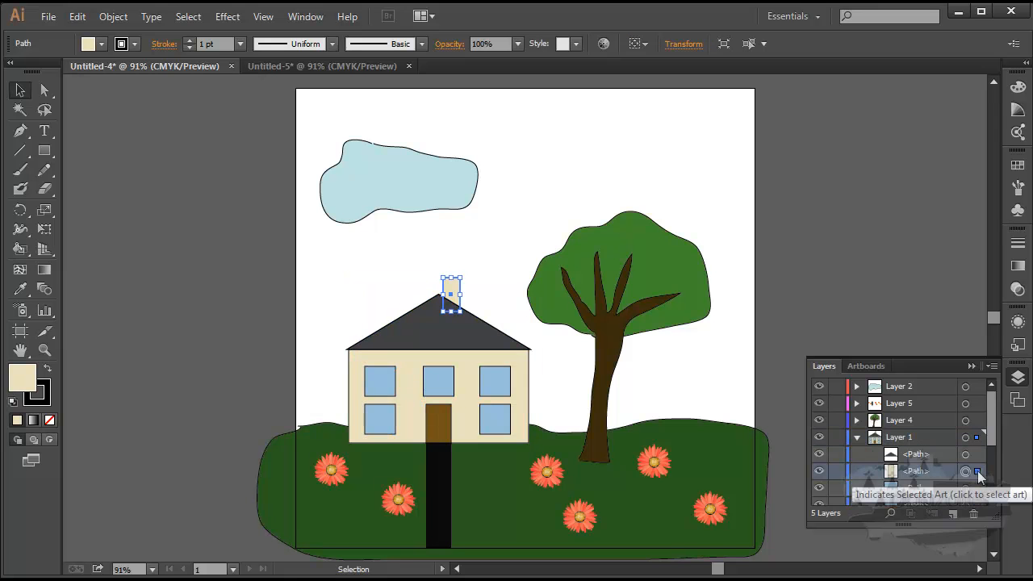
Step: Open the chimney and roof path names for editing and look through the other house paths before collapsing Layer 1
{"action": "double_click", "coordinate": [917, 472]}
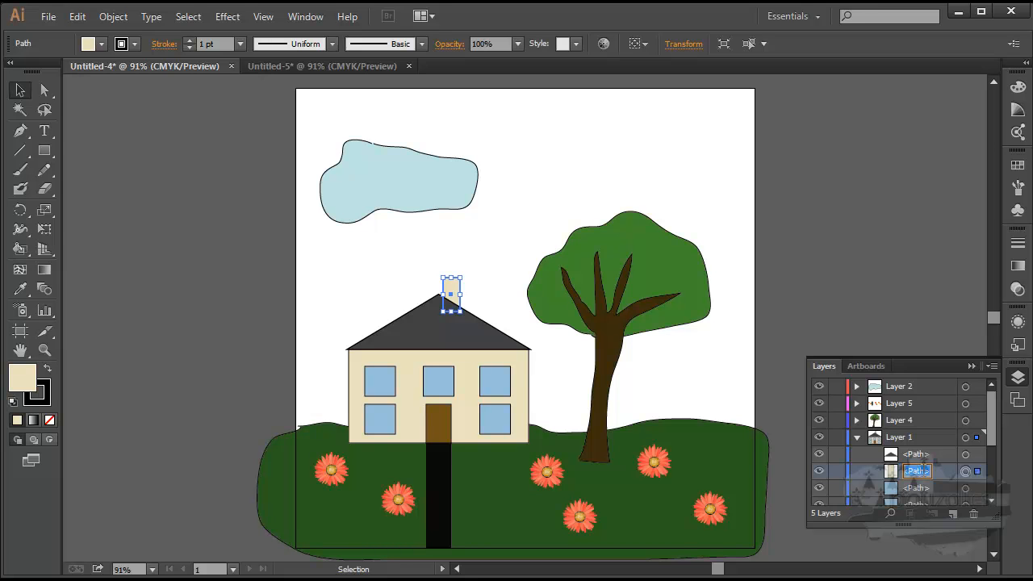
{"action": "double_click", "coordinate": [917, 454]}
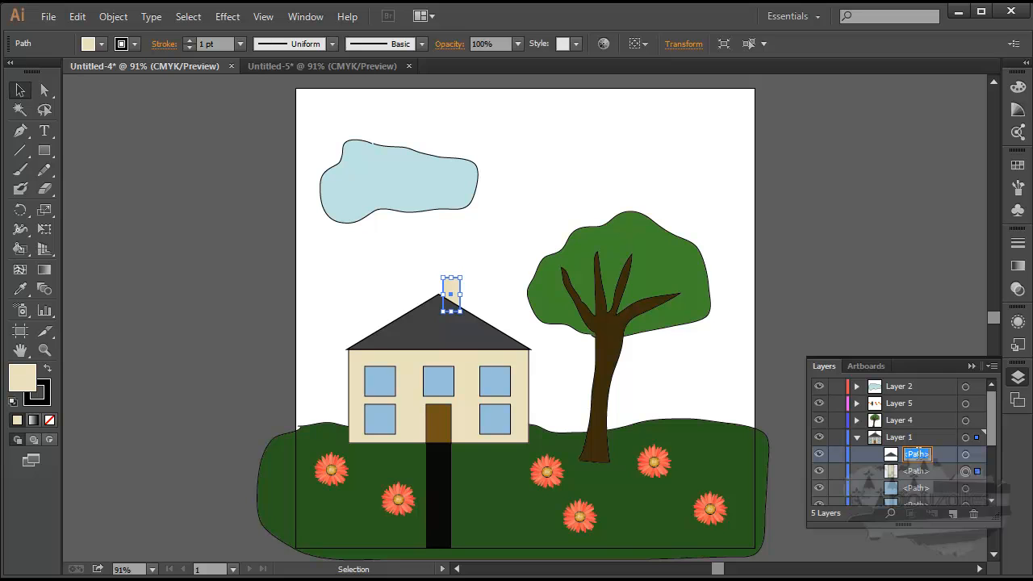
{"action": "scroll", "coordinate": [920, 476], "scroll_direction": "down", "scroll_amount": 4}
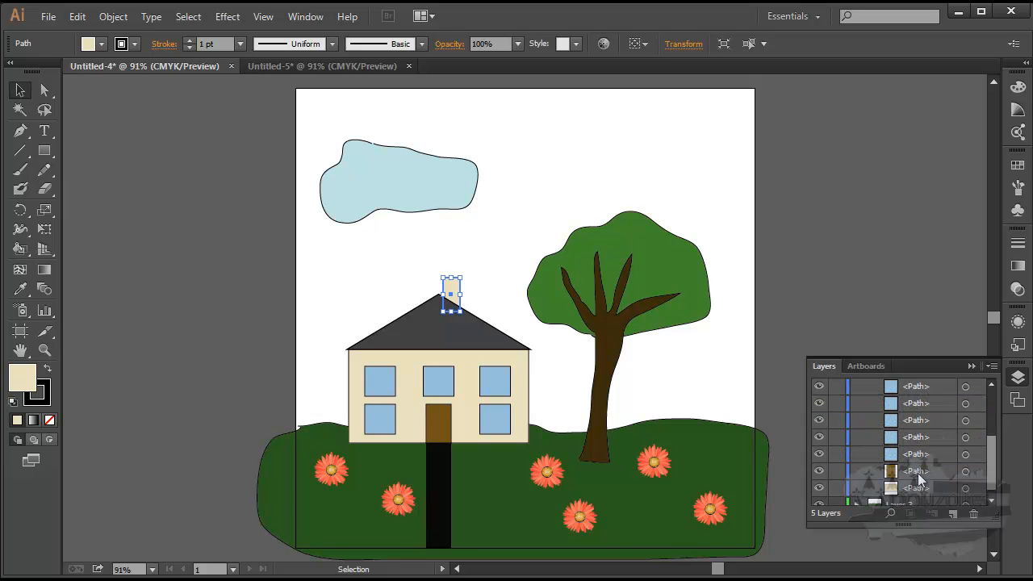
{"action": "left_click", "coordinate": [912, 488]}
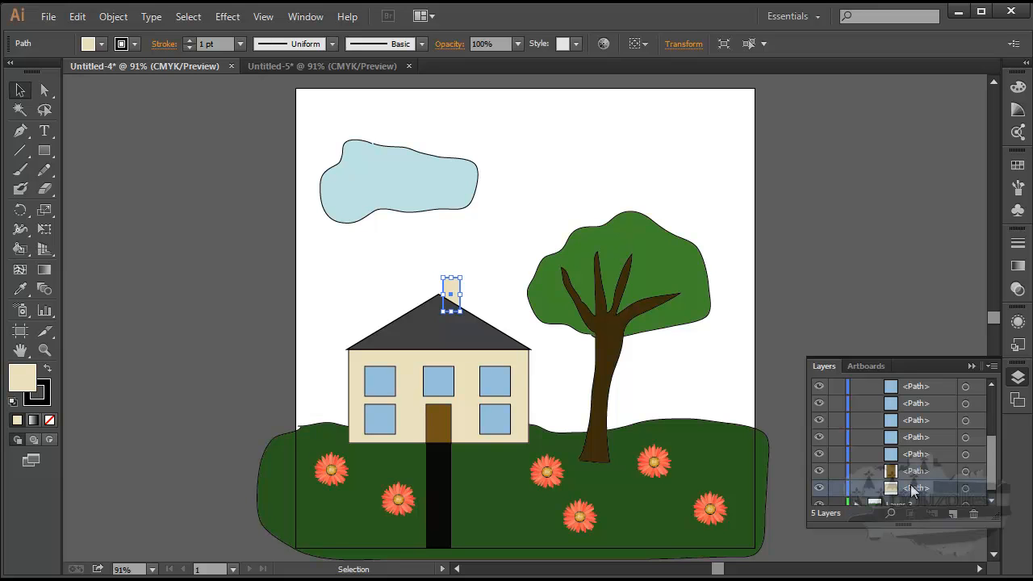
{"action": "scroll", "coordinate": [910, 484], "scroll_direction": "up", "scroll_amount": 8}
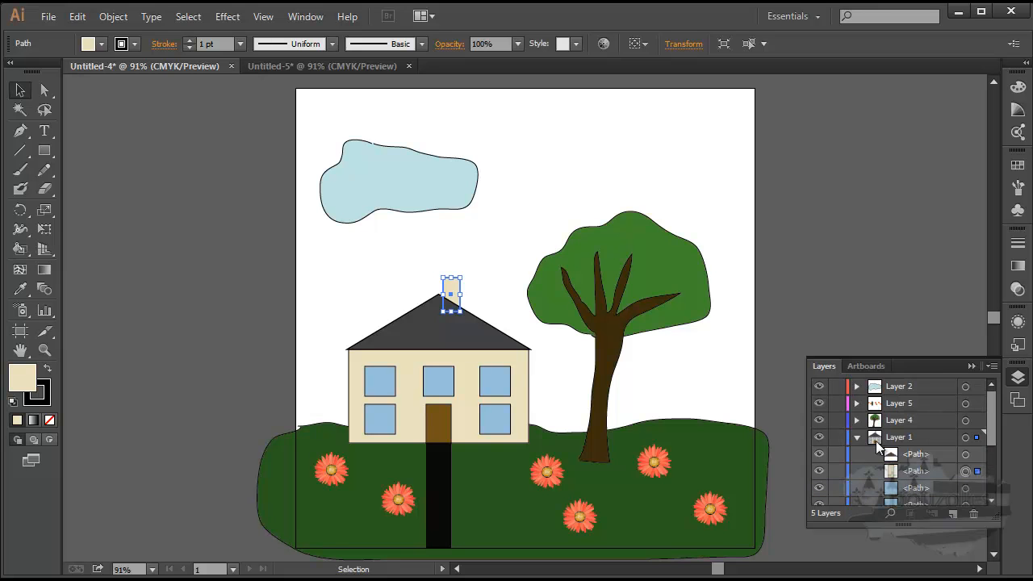
{"action": "left_click", "coordinate": [857, 437]}
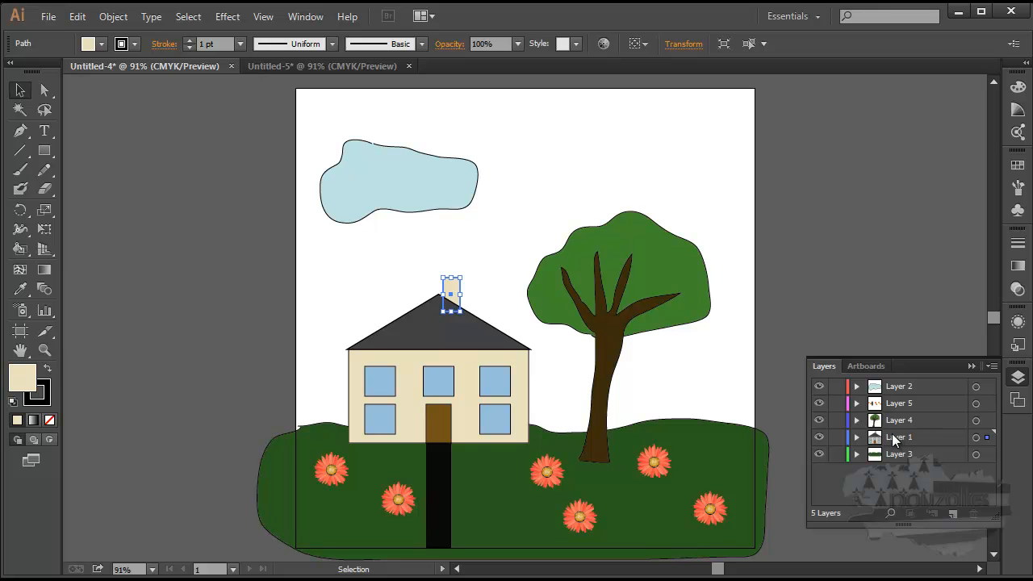
Step: Open the names of Layer 1, Layer 4, Layer 5 and Layer 2 for editing without renaming them
{"action": "double_click", "coordinate": [894, 435]}
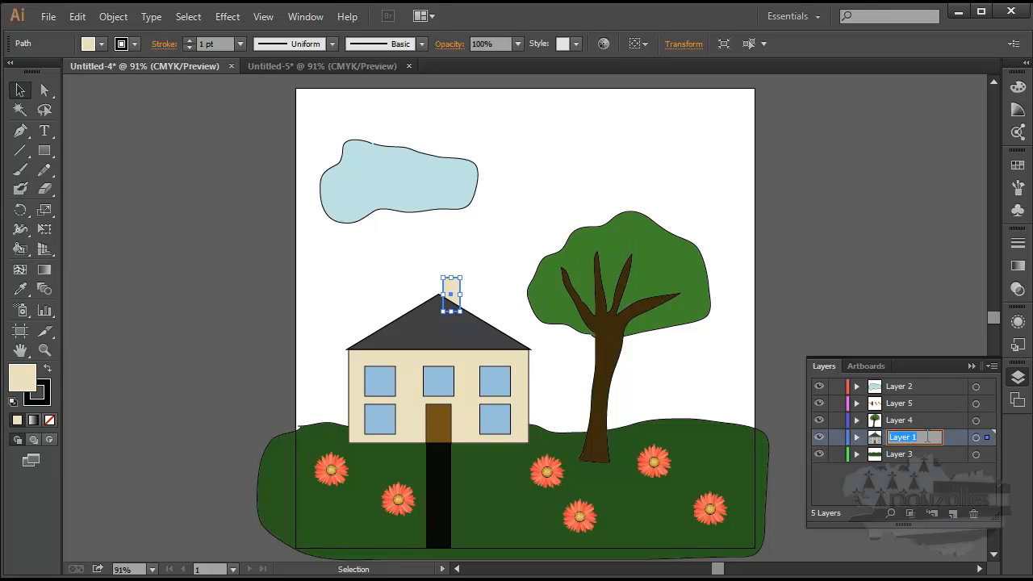
{"action": "double_click", "coordinate": [899, 420]}
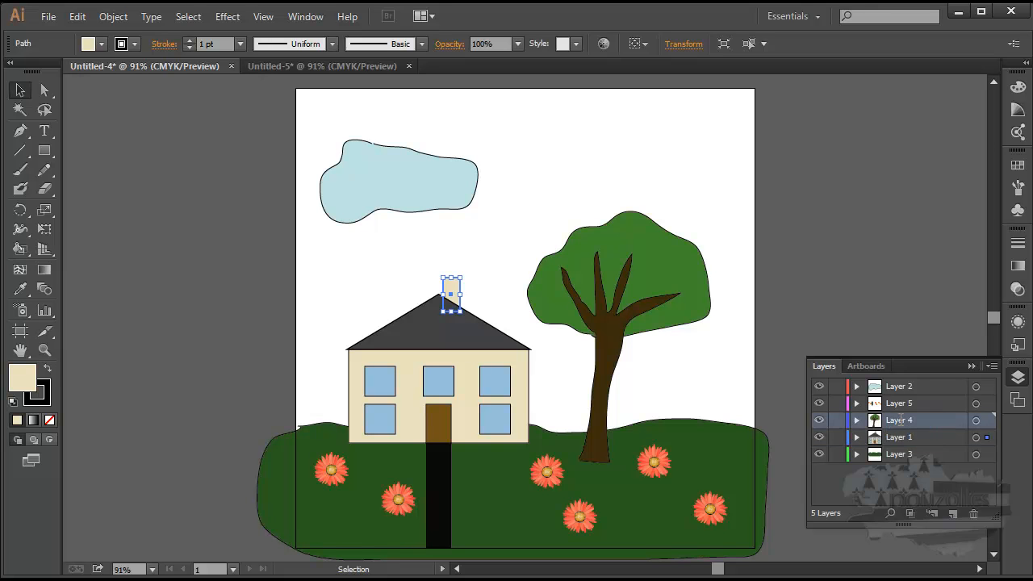
{"action": "double_click", "coordinate": [900, 402]}
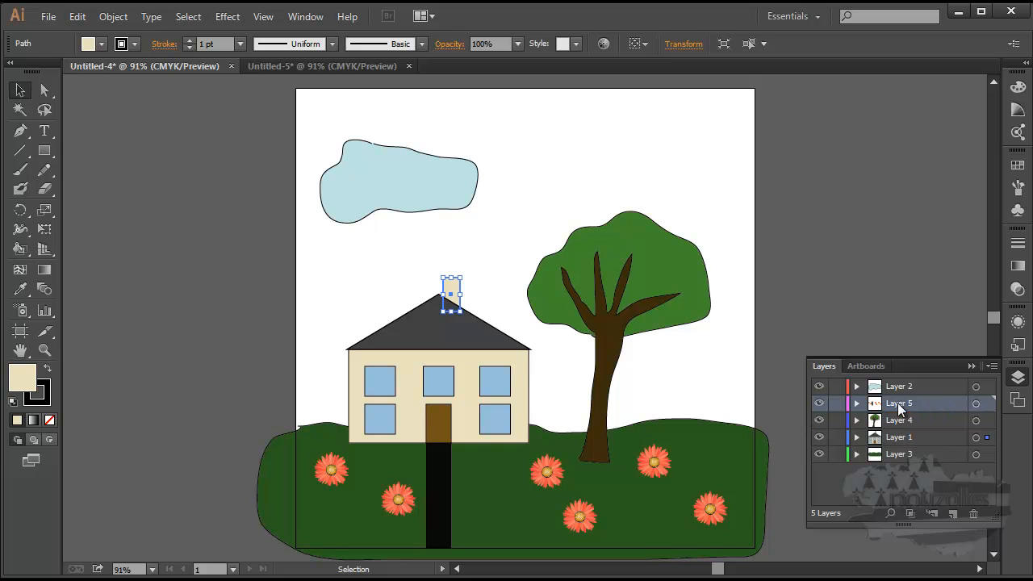
{"action": "double_click", "coordinate": [901, 387]}
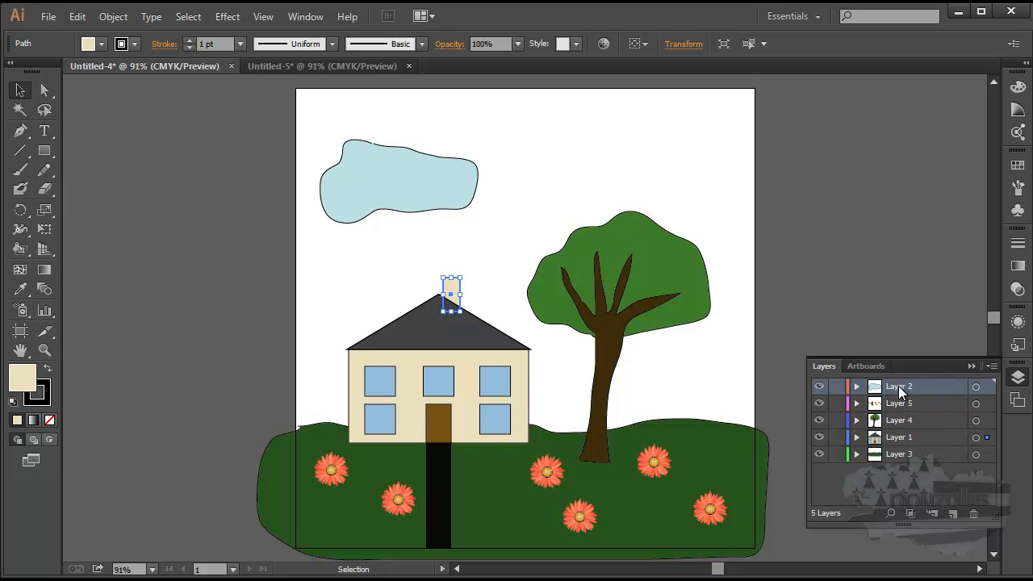
{"action": "left_click", "coordinate": [912, 481]}
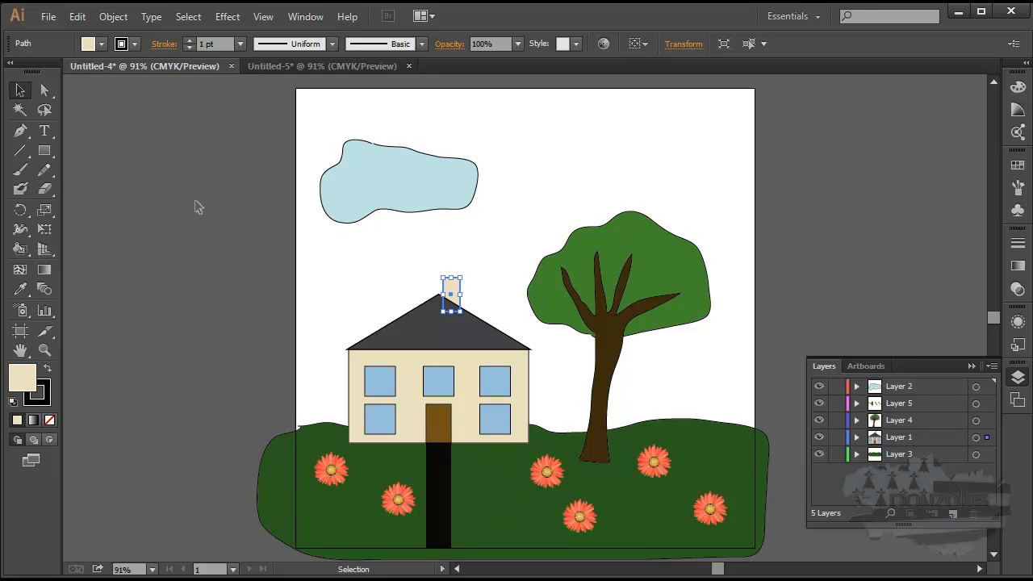
Step: Select the cloud and the tree trunk in turn on the artboard, and clear the selection
{"action": "left_click", "coordinate": [371, 207]}
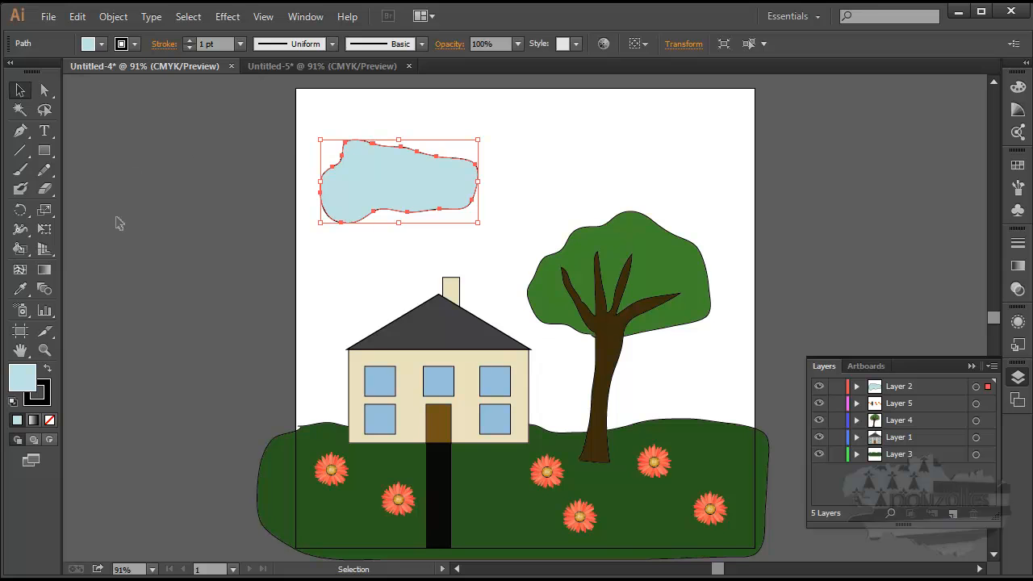
{"action": "left_click", "coordinate": [636, 277]}
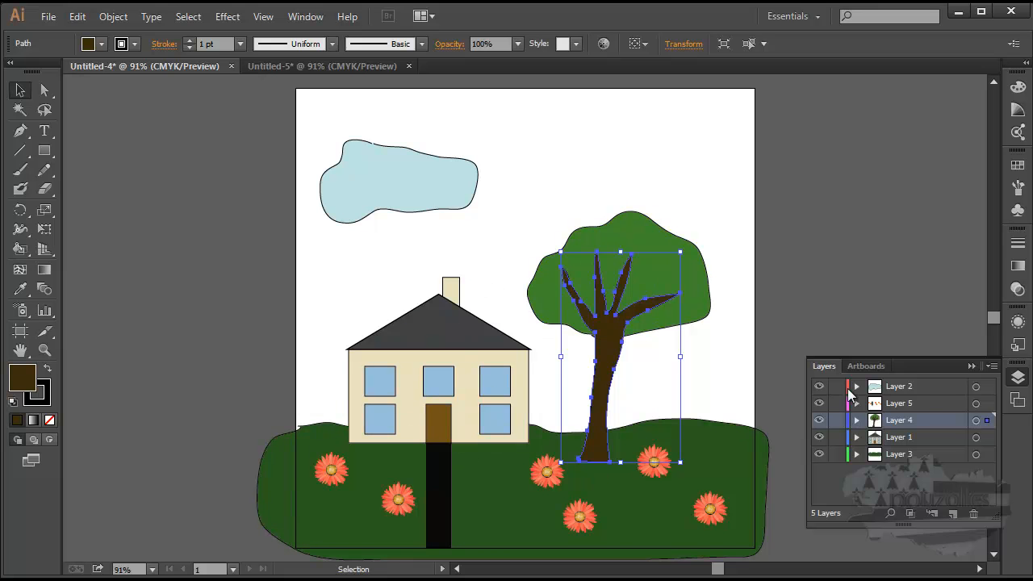
{"action": "left_click", "coordinate": [803, 271]}
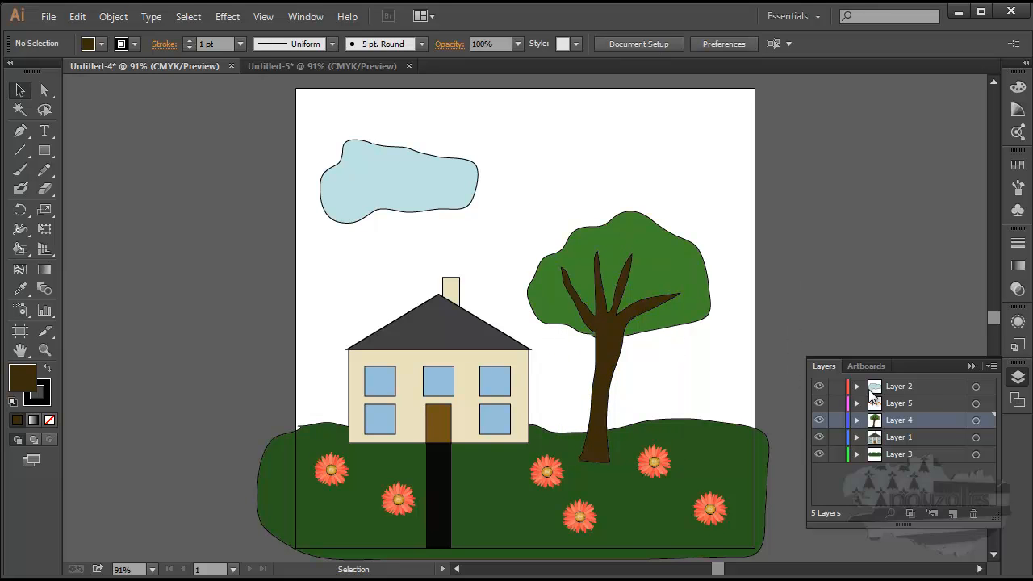
Step: Select the flower and path artwork on Layer 5, followed by the green ground shape on Layer 3
{"action": "left_click", "coordinate": [917, 388]}
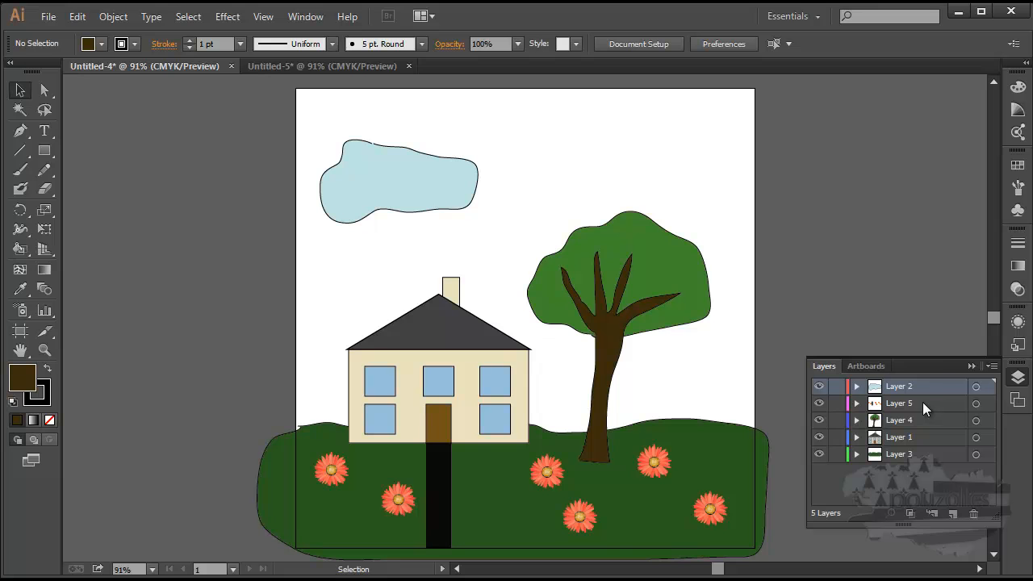
{"action": "left_click", "coordinate": [924, 405]}
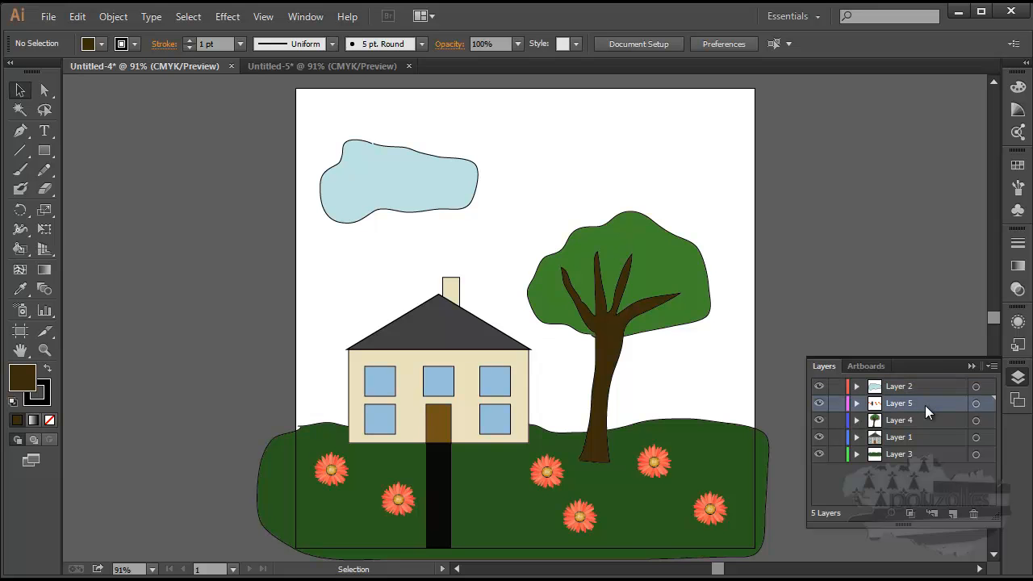
{"action": "left_click", "coordinate": [987, 403]}
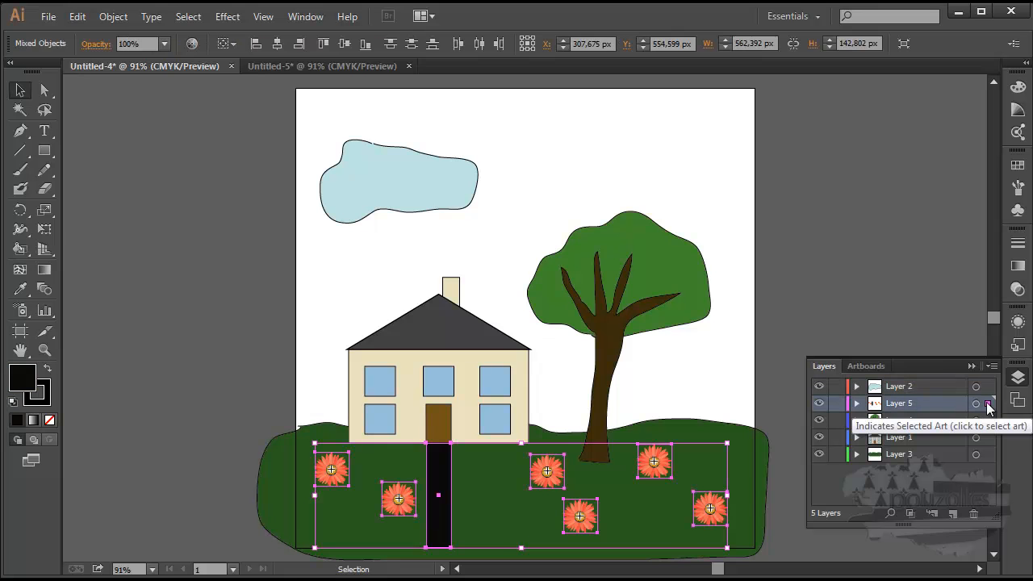
{"action": "left_click", "coordinate": [914, 457]}
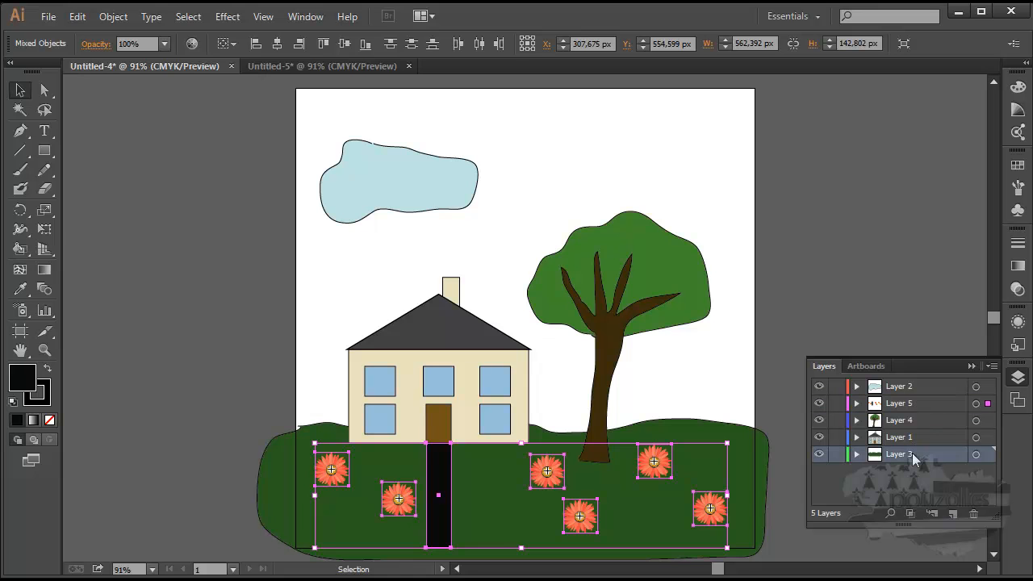
{"action": "left_click", "coordinate": [988, 456]}
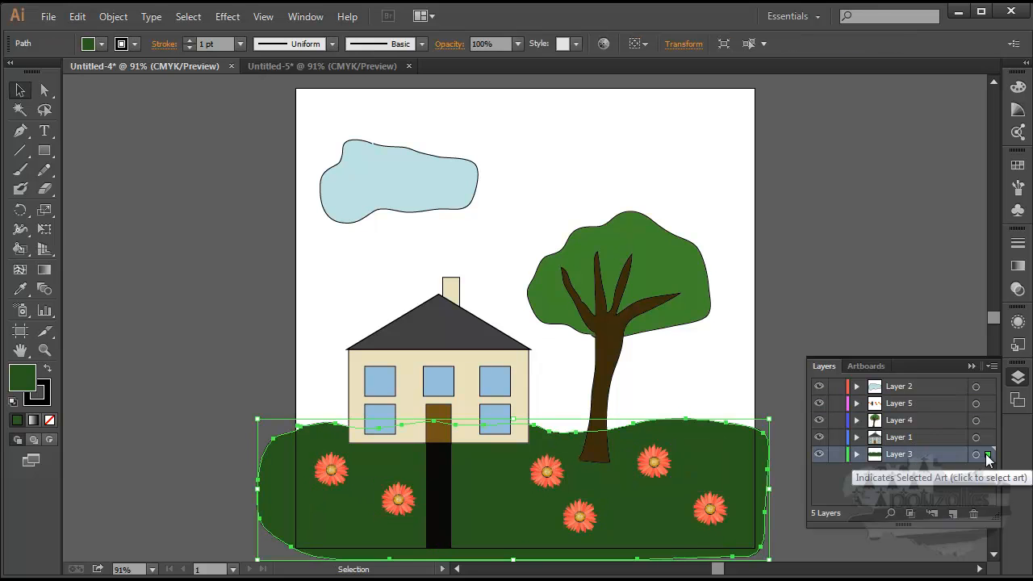
Step: Move Layer 5 with the flowers beneath Layer 3, and restack it between Layer 4 and Layer 1
{"action": "left_click", "coordinate": [895, 405]}
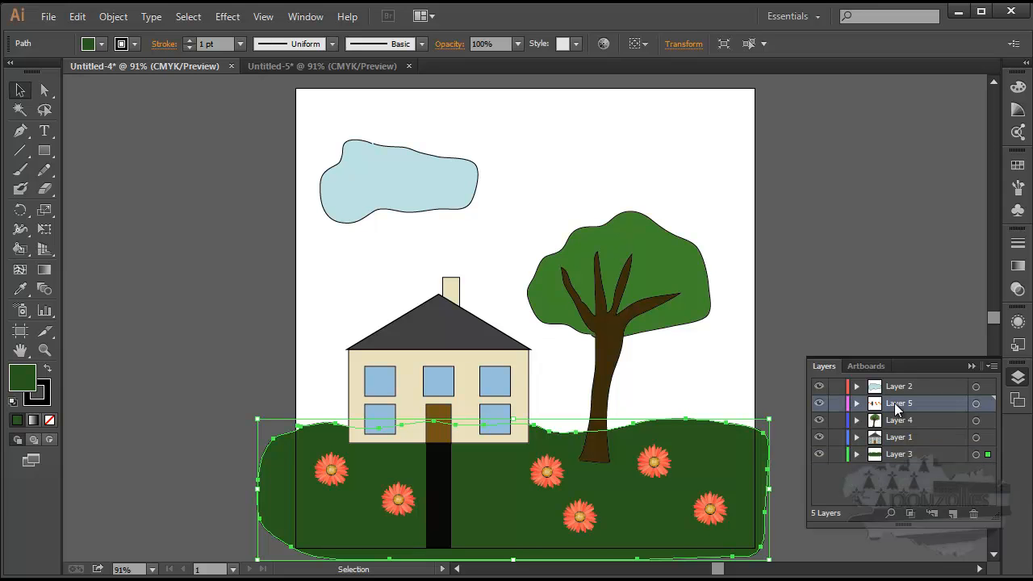
{"action": "left_click_drag", "start_coordinate": [894, 402], "coordinate": [896, 464]}
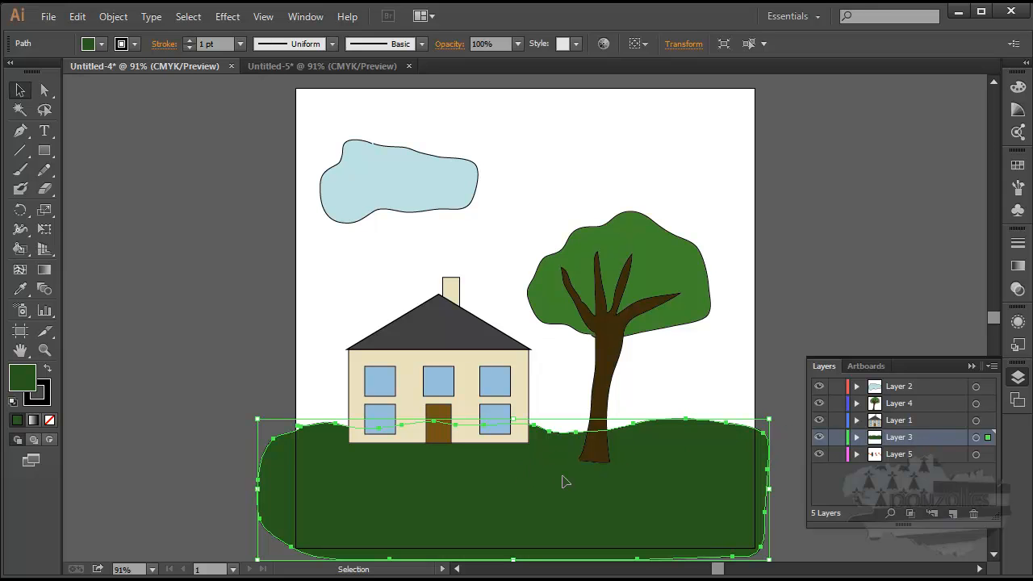
{"action": "left_click", "coordinate": [926, 454]}
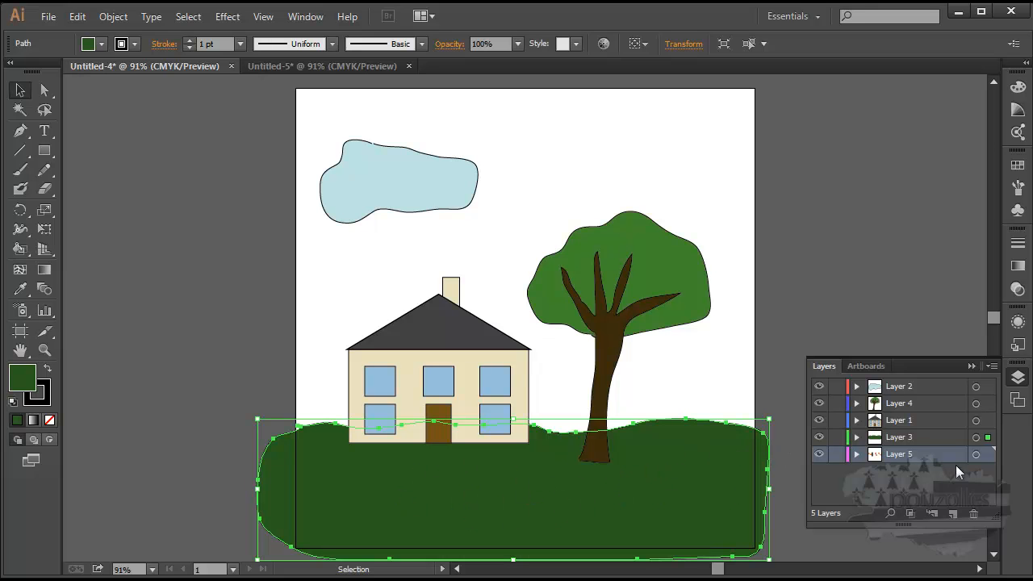
{"action": "left_click_drag", "start_coordinate": [923, 457], "coordinate": [929, 412]}
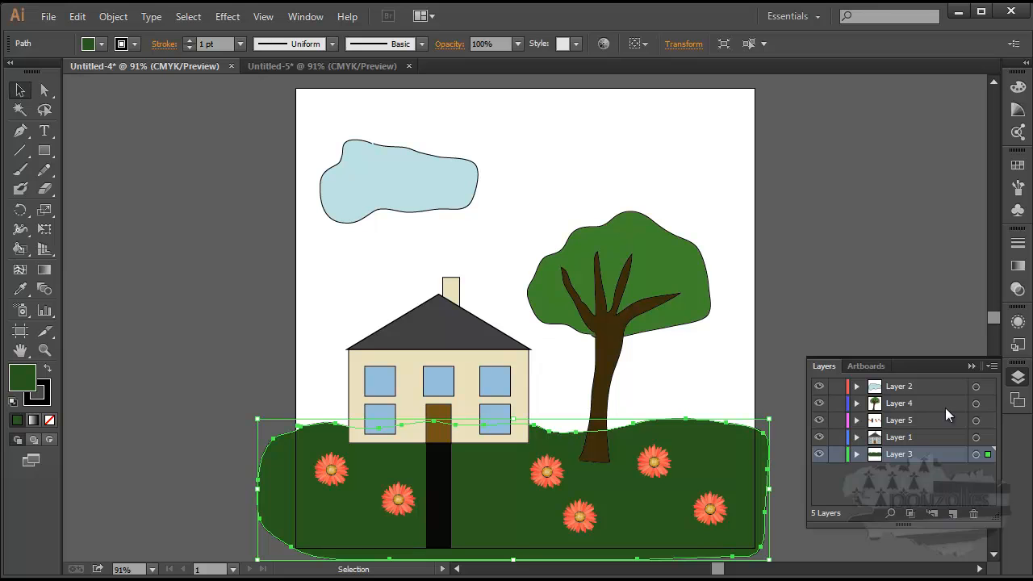
Step: Move Layer 1 with the house beneath Layer 3, and restack it above Layer 3
{"action": "left_click", "coordinate": [897, 436]}
{"action": "left_click_drag", "start_coordinate": [900, 437], "coordinate": [903, 466]}
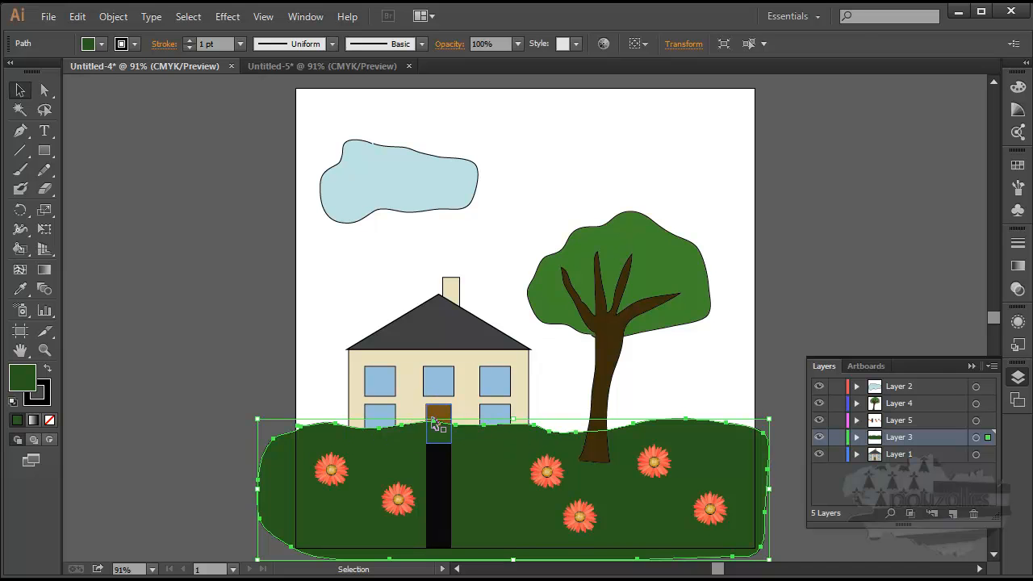
{"action": "left_click_drag", "start_coordinate": [911, 437], "coordinate": [915, 465]}
{"action": "left_click", "coordinate": [930, 433]}
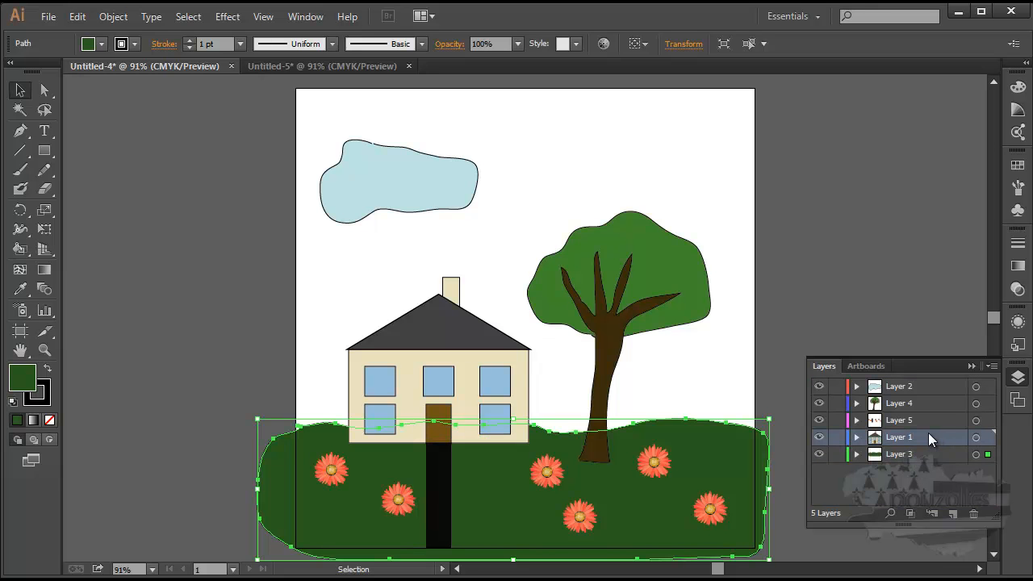
Step: Expand Layer 1 and move the path of the house's upper-left window beneath the wall path
{"action": "left_click", "coordinate": [859, 436]}
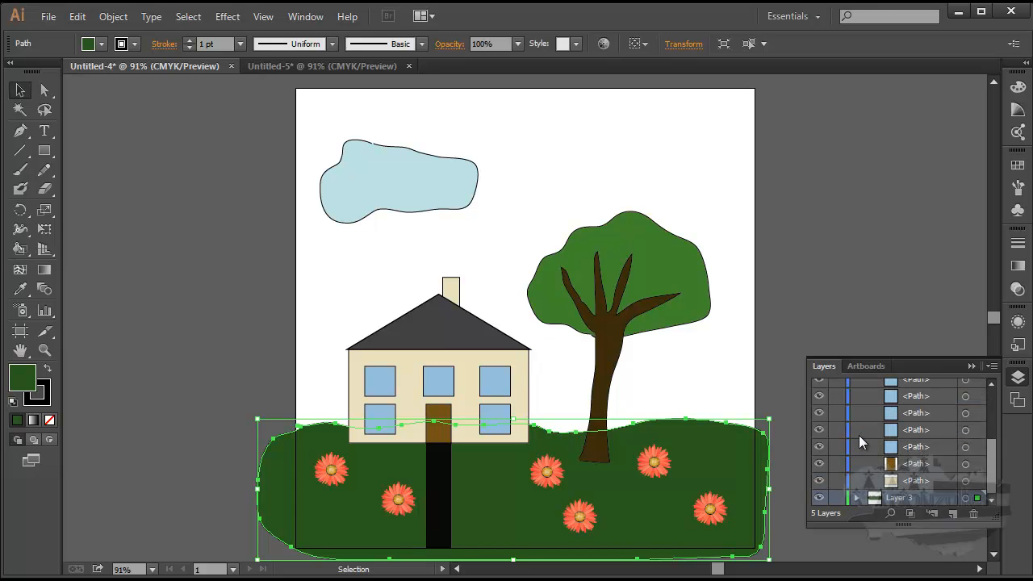
{"action": "left_click", "coordinate": [915, 448]}
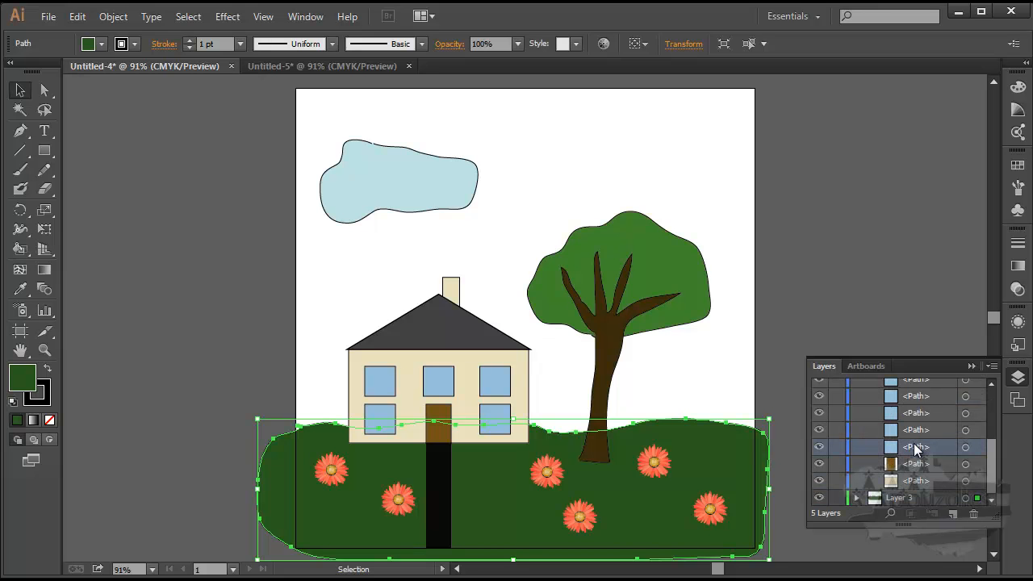
{"action": "left_click", "coordinate": [978, 447]}
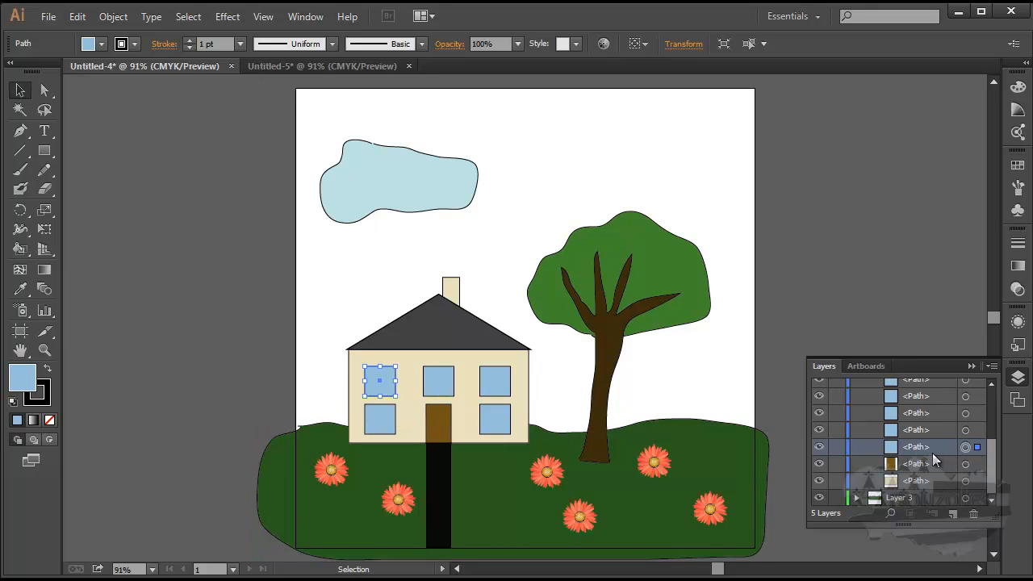
{"action": "left_click_drag", "start_coordinate": [936, 448], "coordinate": [934, 485]}
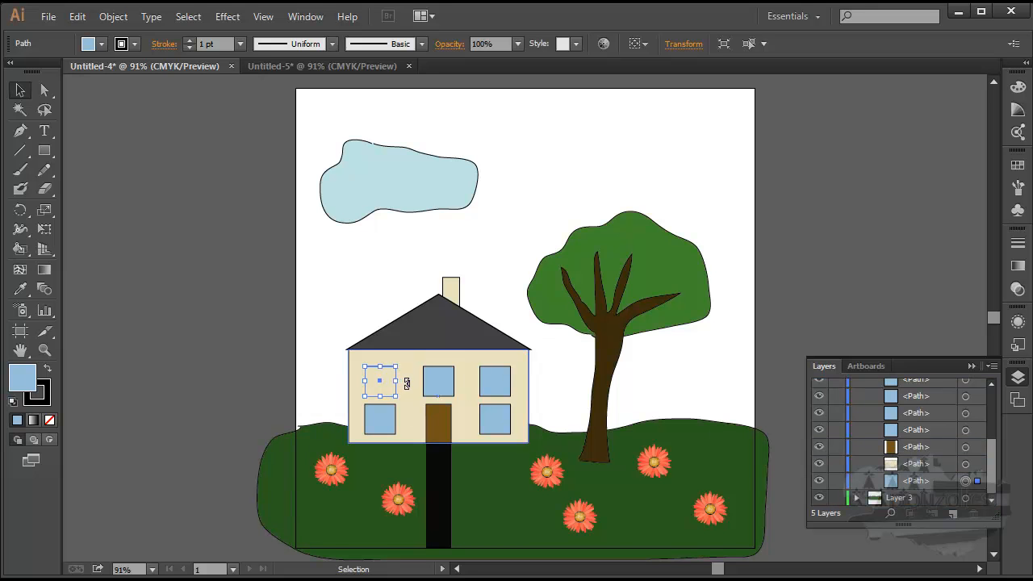
{"action": "left_click", "coordinate": [495, 254]}
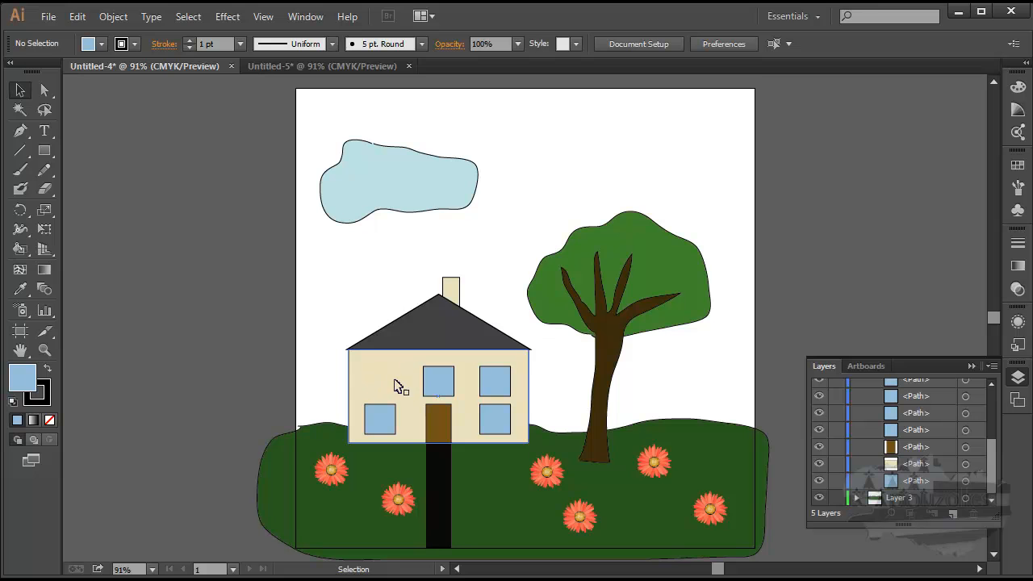
Step: Restack the upper-left window's path above the door and wall paths, and collapse Layer 1
{"action": "left_click_drag", "start_coordinate": [920, 482], "coordinate": [917, 448]}
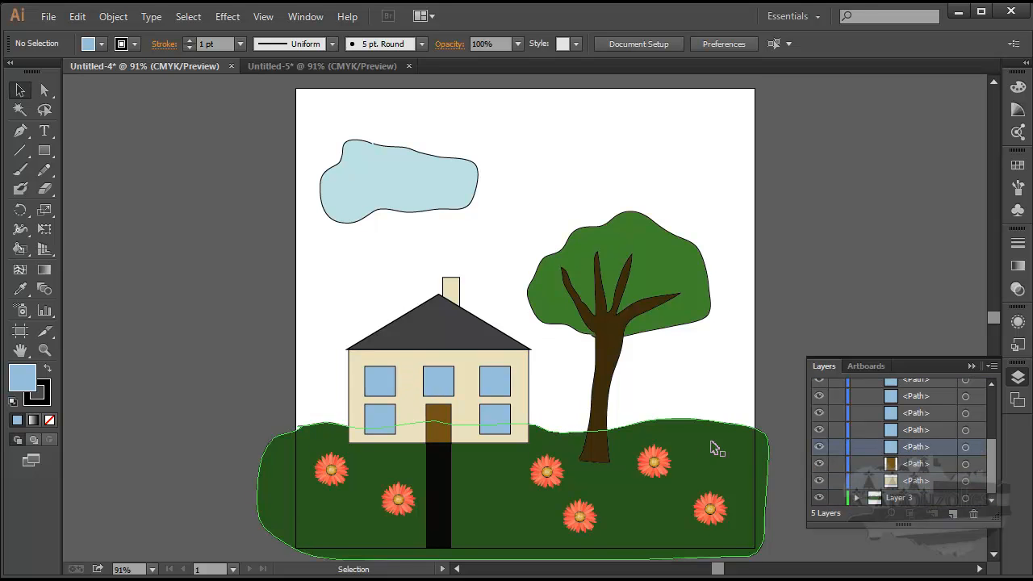
{"action": "scroll", "coordinate": [851, 483], "scroll_direction": "up", "scroll_amount": 5}
{"action": "left_click", "coordinate": [856, 437]}
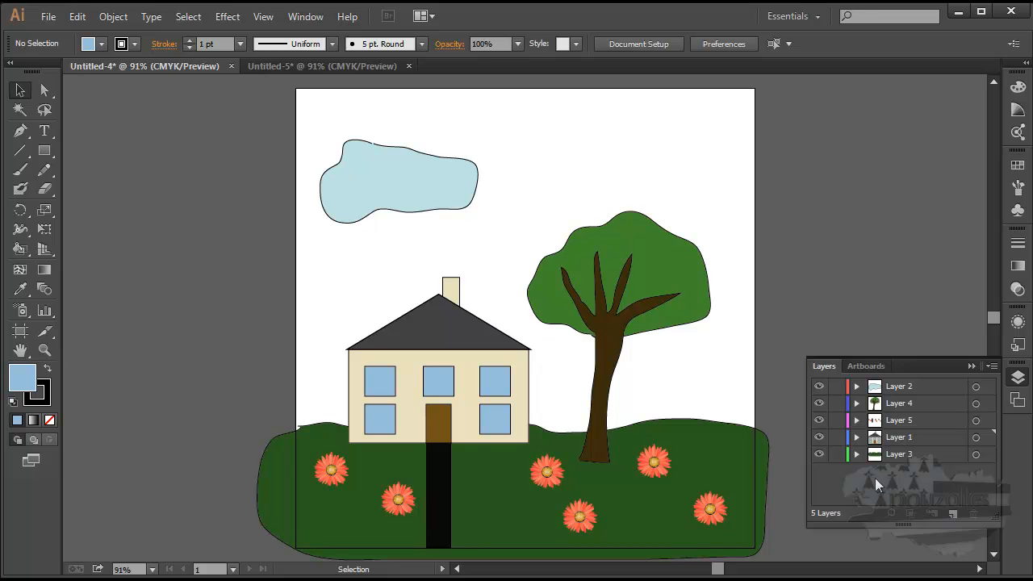
Step: Create a new layer above Layer 1 and choose the Paintbrush with a near-black fill colour
{"action": "left_click", "coordinate": [896, 436]}
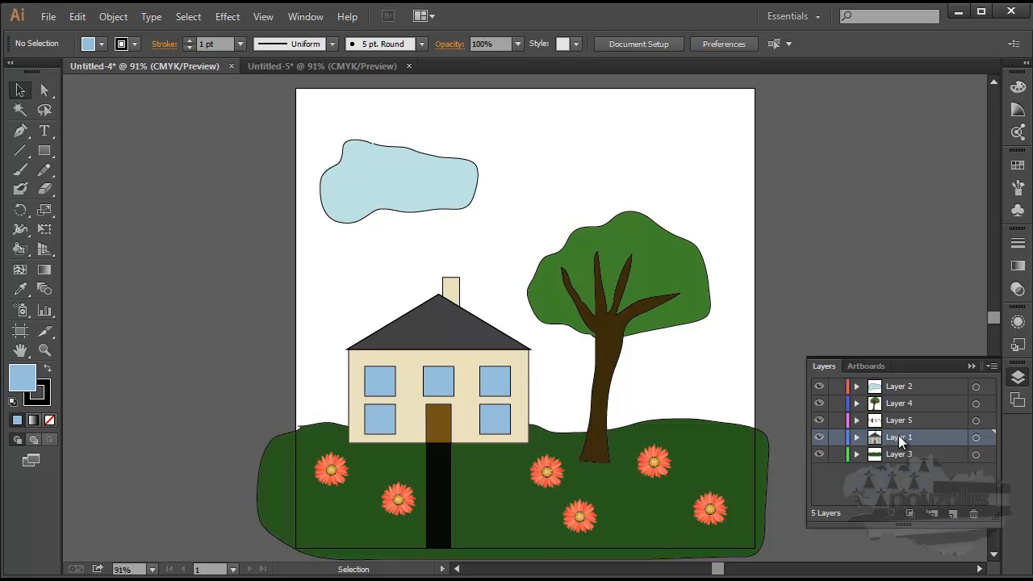
{"action": "left_click", "coordinate": [951, 514]}
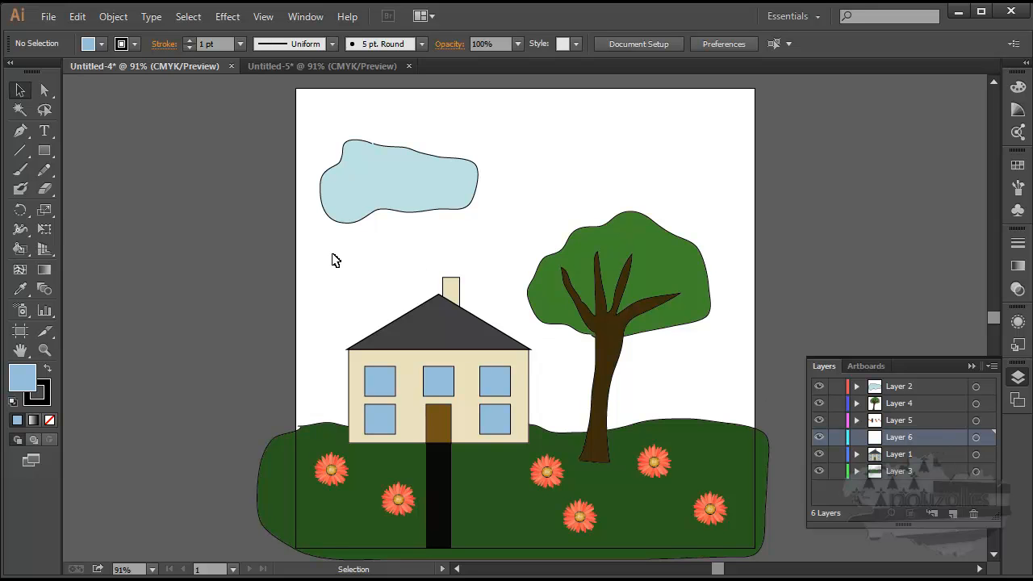
{"action": "left_click", "coordinate": [23, 172]}
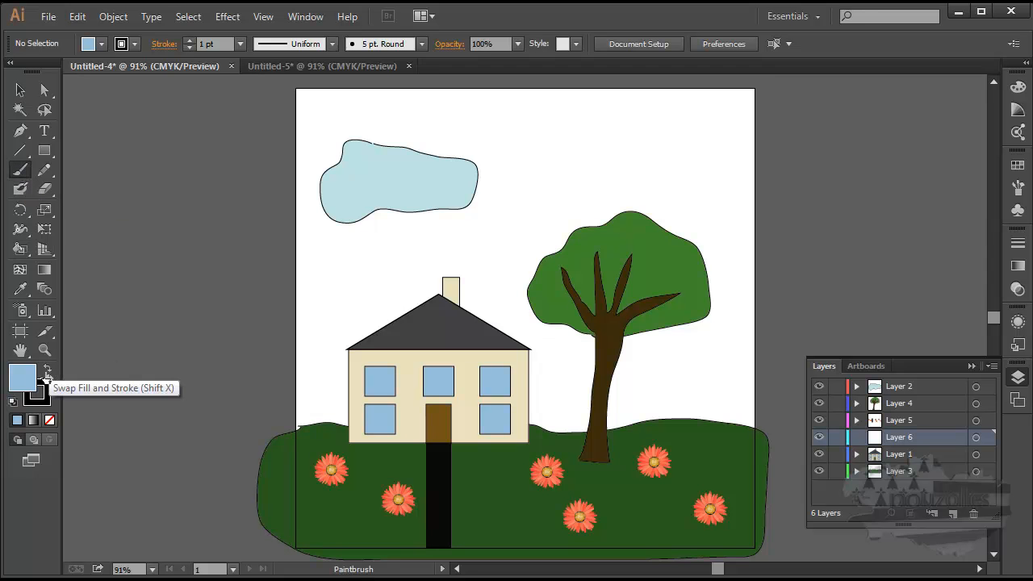
{"action": "double_click", "coordinate": [22, 376]}
{"action": "left_click_drag", "start_coordinate": [332, 336], "coordinate": [314, 376]}
{"action": "left_click", "coordinate": [687, 200]}
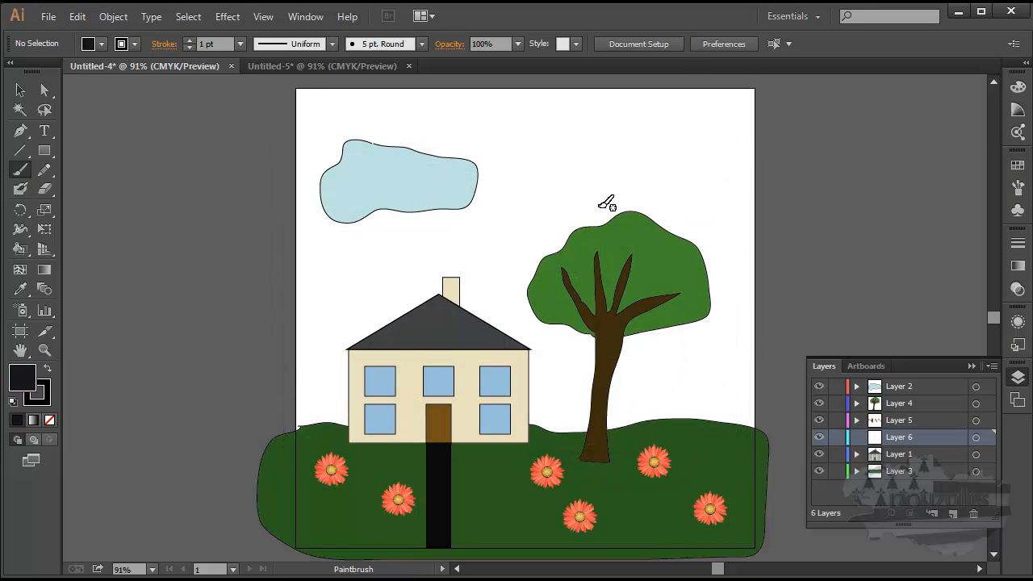
{"action": "left_click_drag", "start_coordinate": [549, 177], "coordinate": [568, 187]}
{"action": "left_click", "coordinate": [78, 17]}
{"action": "left_click", "coordinate": [101, 36]}
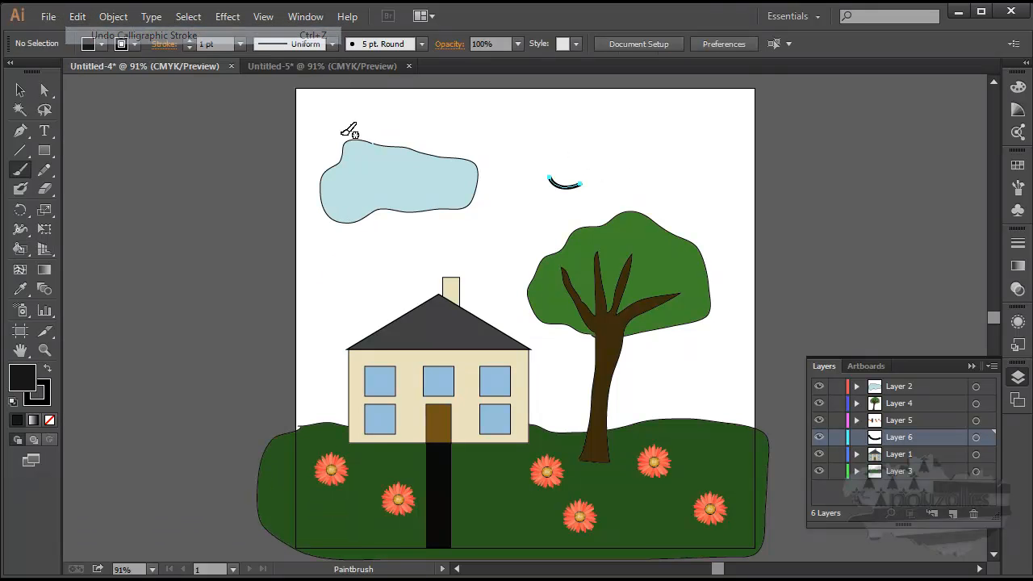
Step: Paint two wavy black bird strokes in the sky between the cloud and the tree on the new layer
{"action": "left_click_drag", "start_coordinate": [516, 189], "coordinate": [565, 183]}
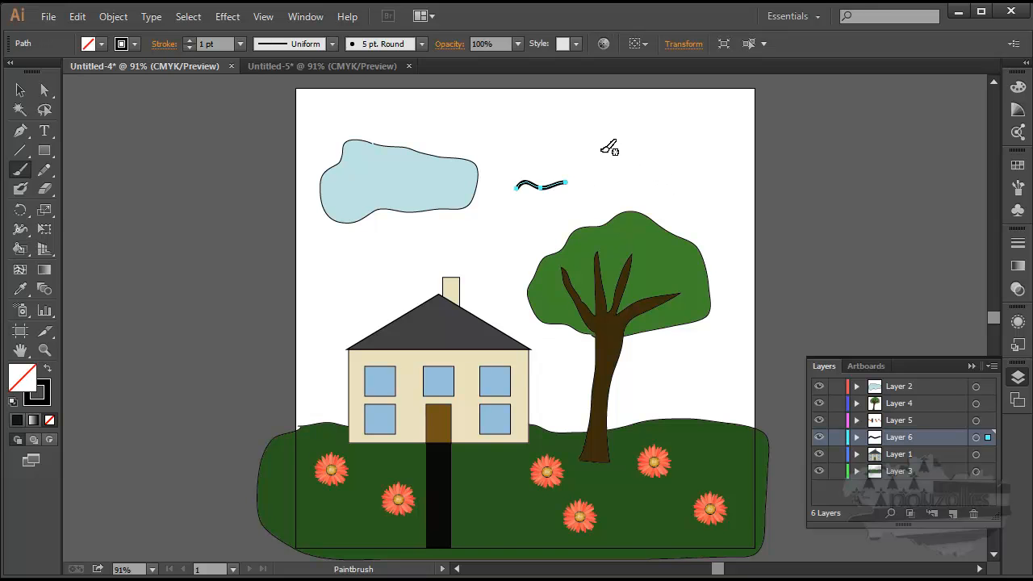
{"action": "mouse_move", "coordinate": [585, 147]}
{"action": "left_mouse_down"}
{"action": "mouse_move", "coordinate": [613, 156]}
{"action": "mouse_move", "coordinate": [643, 144]}
{"action": "left_mouse_up"}
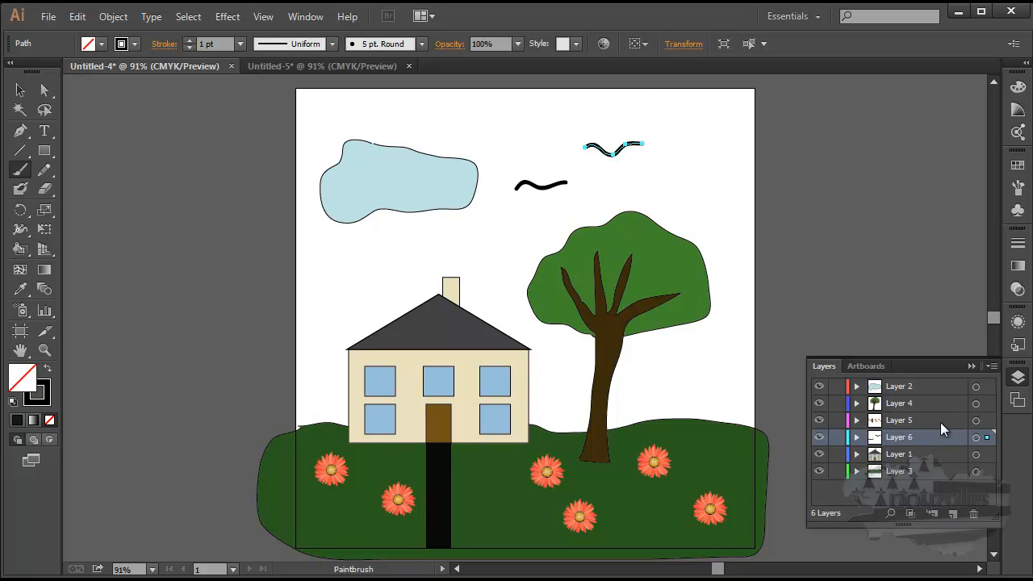
Step: Switch to the Untitled-5 document, select all artwork on its Layer 1, and clear the selection
{"action": "left_click", "coordinate": [313, 66]}
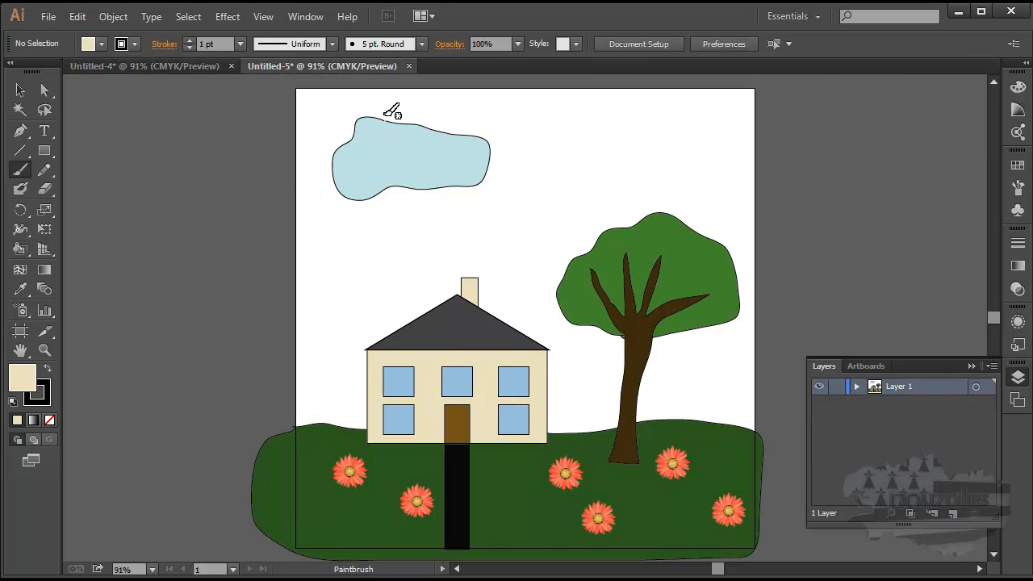
{"action": "left_click", "coordinate": [20, 91]}
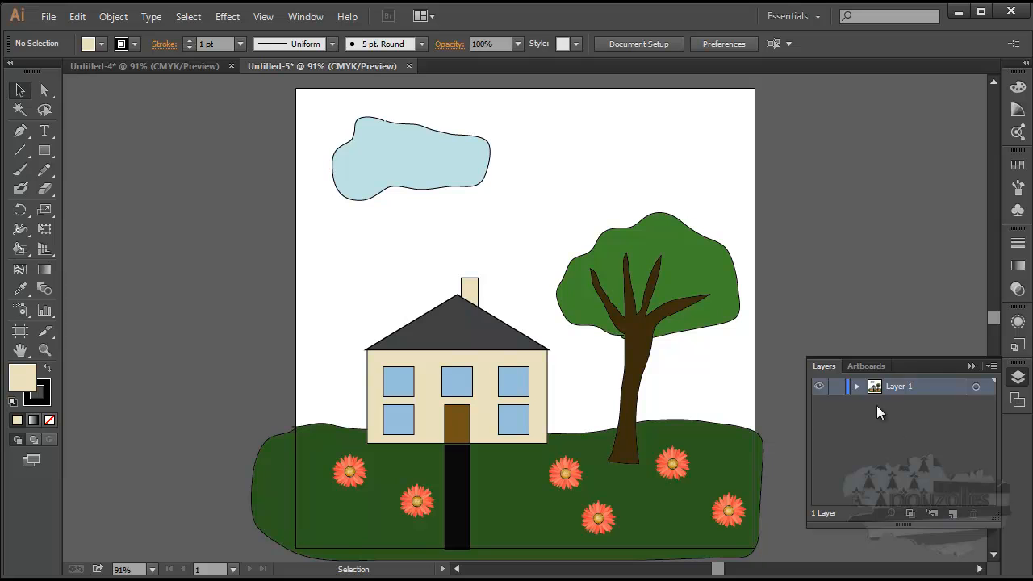
{"action": "left_click", "coordinate": [987, 386]}
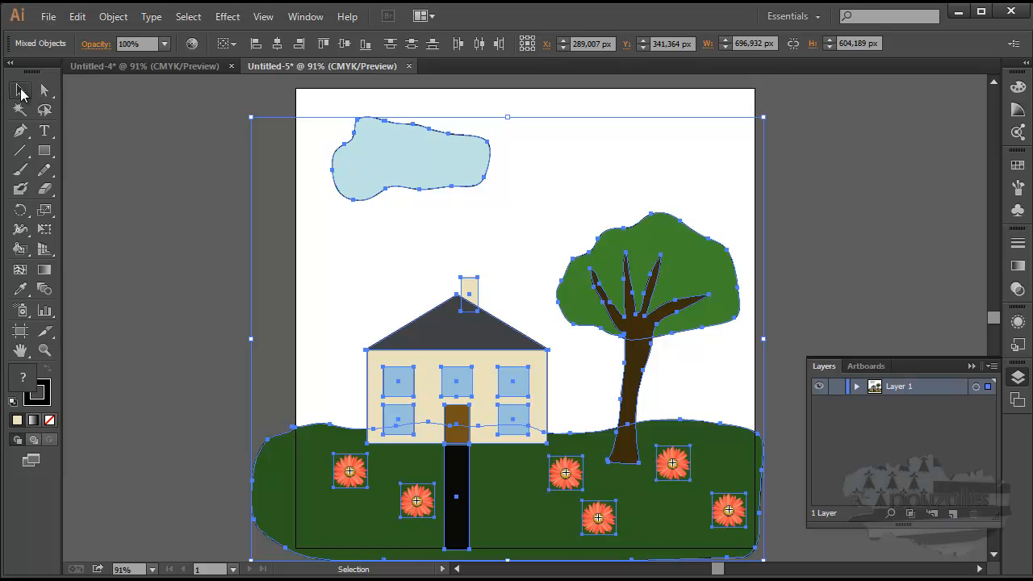
{"action": "left_click", "coordinate": [193, 150]}
Step: Select the cloud and the tree crown in turn on the Untitled-5 artboard
{"action": "left_click", "coordinate": [20, 91]}
{"action": "left_click_drag", "start_coordinate": [309, 117], "coordinate": [495, 224]}
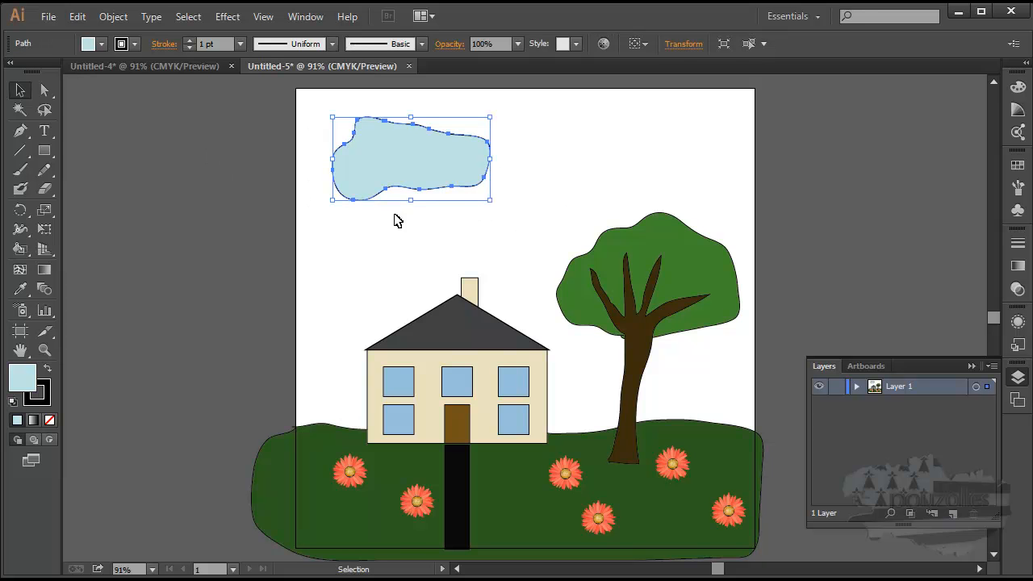
{"action": "left_click_drag", "start_coordinate": [562, 213], "coordinate": [609, 340]}
Step: Move the green ground shape down and to the left, and undo the move
{"action": "left_click", "coordinate": [520, 468], "text": "shift"}
{"action": "left_click_drag", "start_coordinate": [521, 468], "coordinate": [474, 489]}
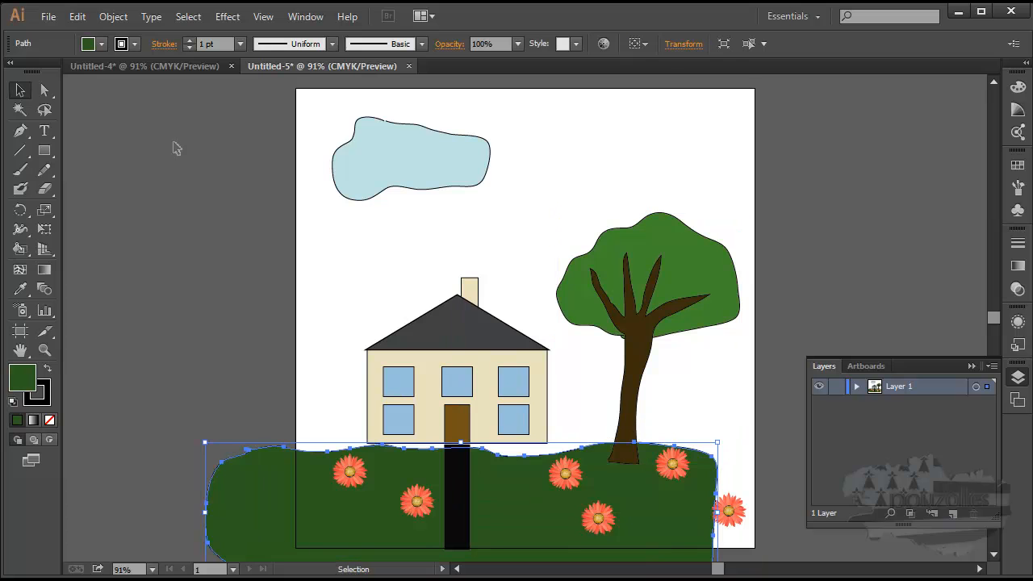
{"action": "left_click", "coordinate": [77, 16]}
{"action": "left_click", "coordinate": [95, 33]}
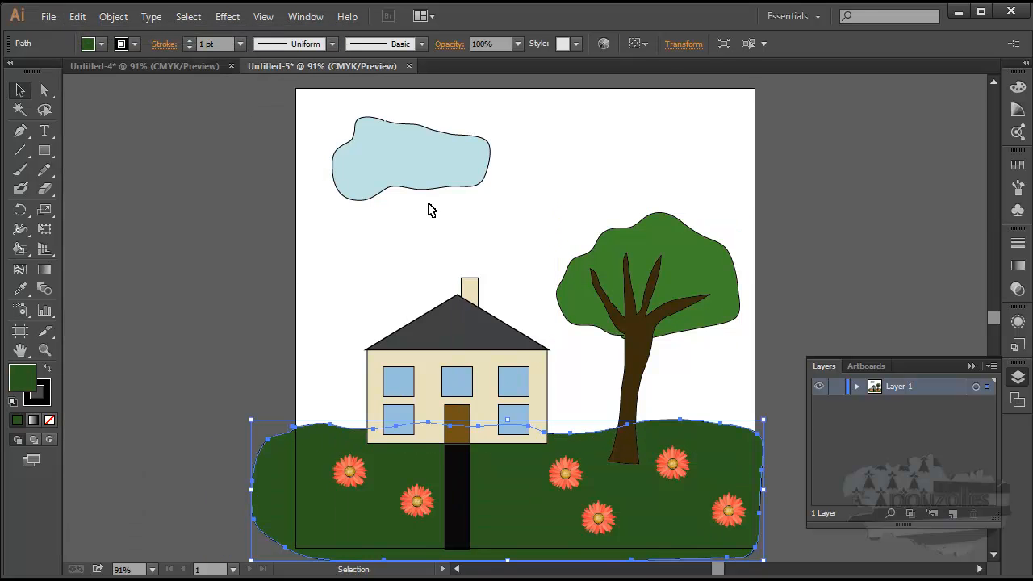
Step: Select the house's chimney and roof in turn on the artboard, and clear the selection
{"action": "left_click", "coordinate": [336, 313]}
{"action": "left_click_drag", "start_coordinate": [424, 260], "coordinate": [518, 289]}
{"action": "left_click_drag", "start_coordinate": [382, 275], "coordinate": [427, 335]}
{"action": "left_click", "coordinate": [396, 267]}
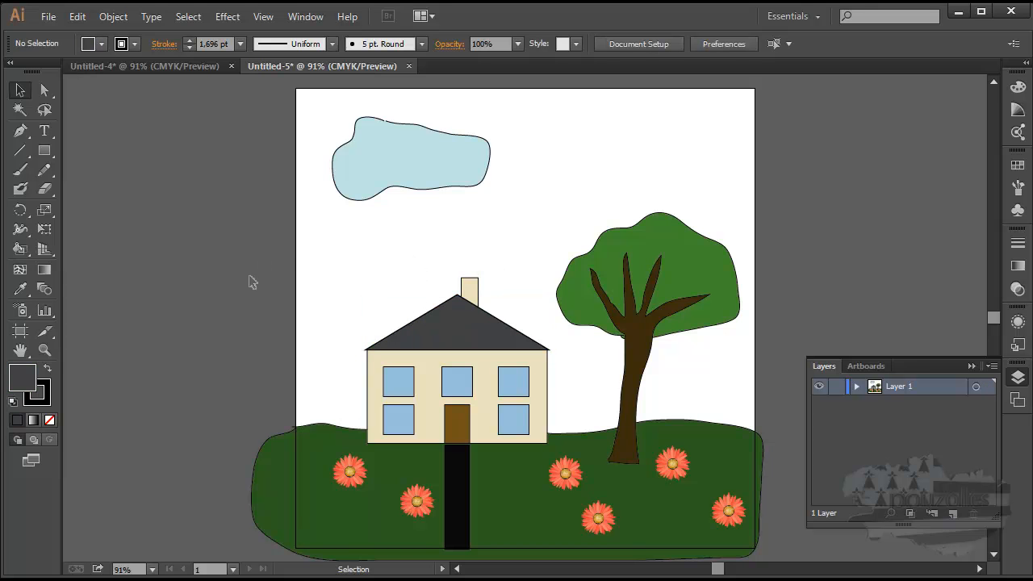
Step: Expand Layer 1 and examine the full list of paths and Gerbera symbols it contains, and collapse it
{"action": "left_click", "coordinate": [856, 385]}
{"action": "scroll", "coordinate": [875, 411], "scroll_direction": "down", "scroll_amount": 5}
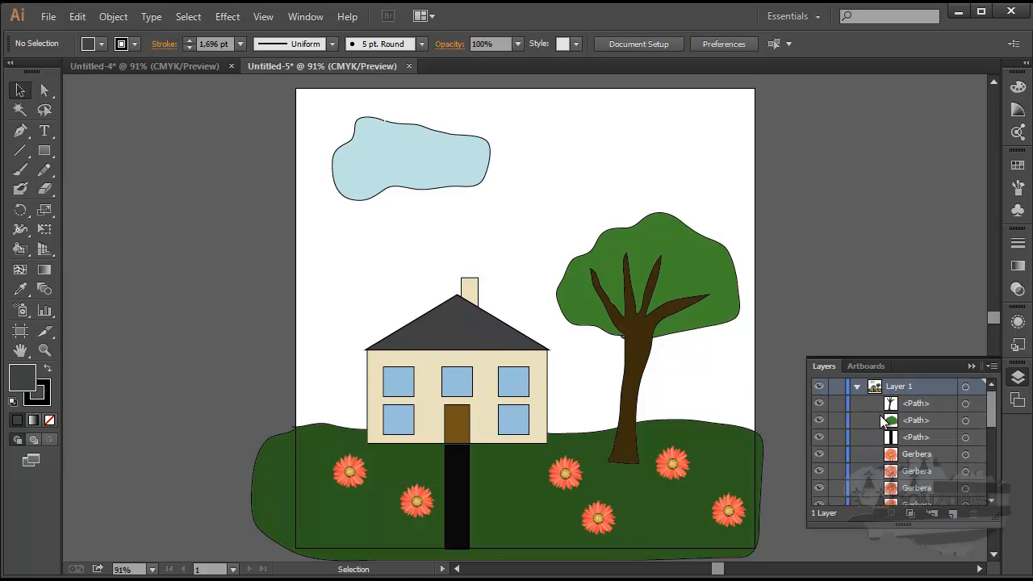
{"action": "scroll", "coordinate": [895, 439], "scroll_direction": "down", "scroll_amount": 4}
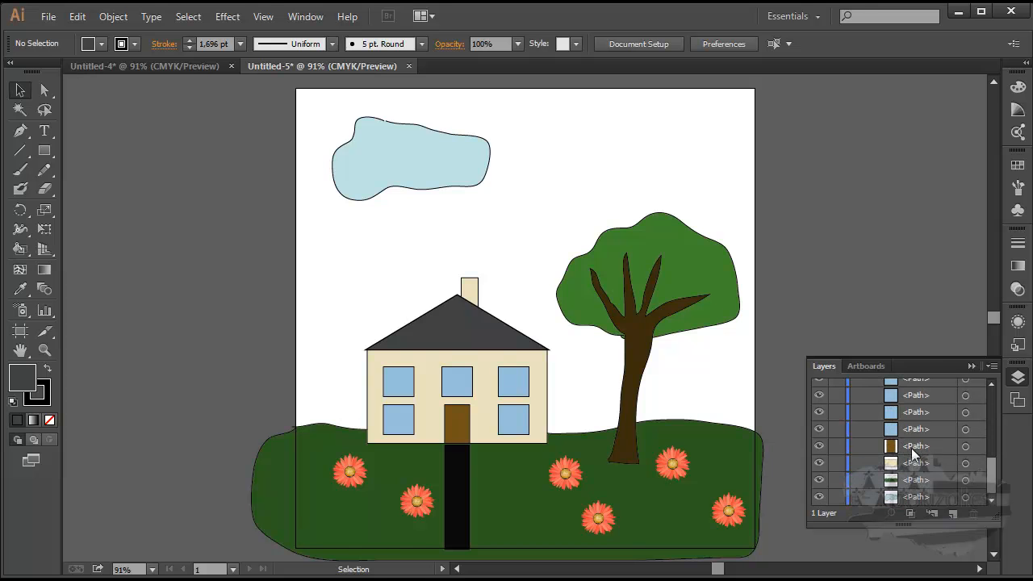
{"action": "scroll", "coordinate": [926, 469], "scroll_direction": "up", "scroll_amount": 8}
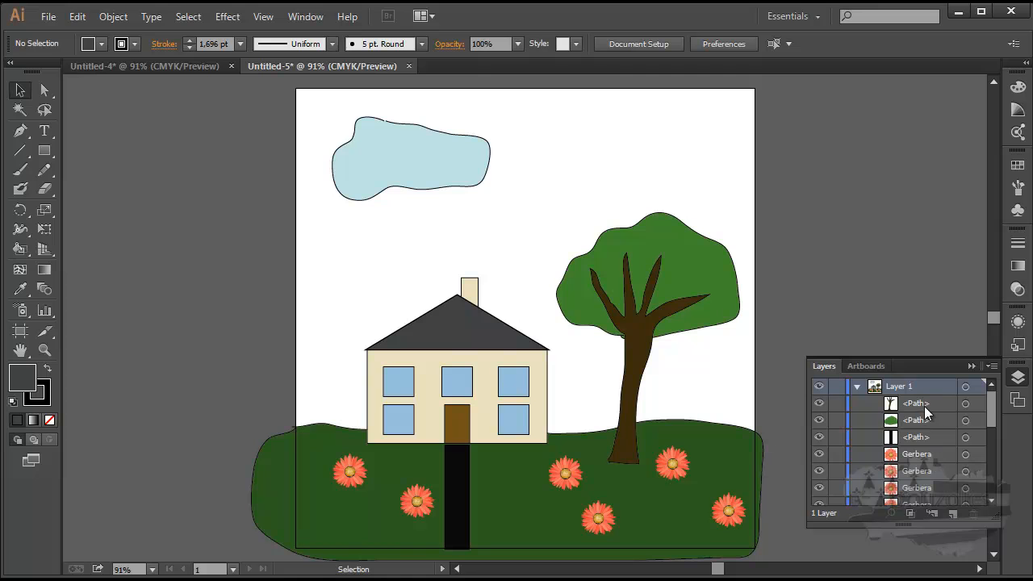
{"action": "left_click", "coordinate": [922, 407]}
{"action": "left_click", "coordinate": [915, 455]}
{"action": "scroll", "coordinate": [917, 460], "scroll_direction": "down", "scroll_amount": 3}
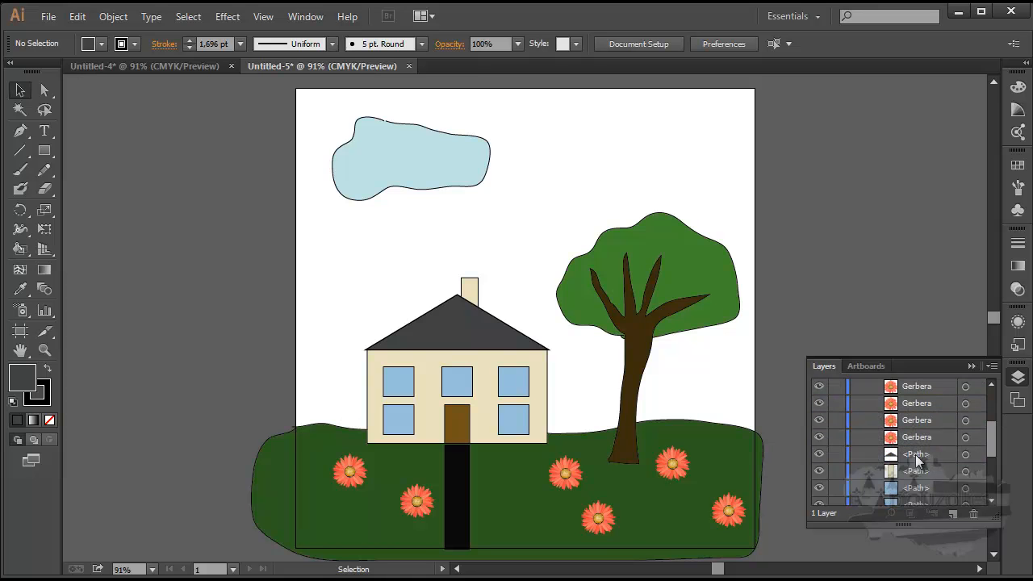
{"action": "scroll", "coordinate": [916, 459], "scroll_direction": "down", "scroll_amount": 3}
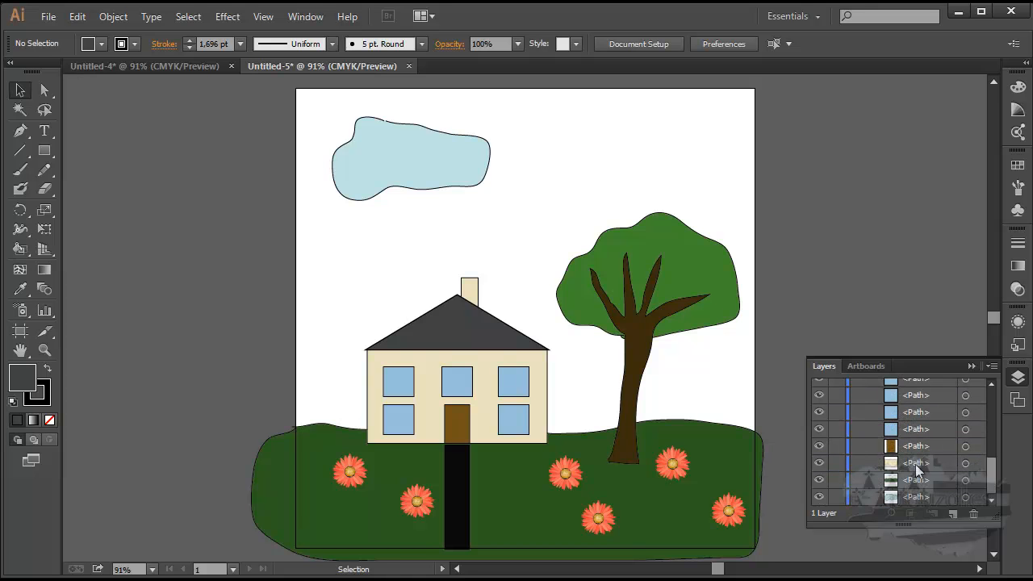
{"action": "scroll", "coordinate": [917, 464], "scroll_direction": "up", "scroll_amount": 10}
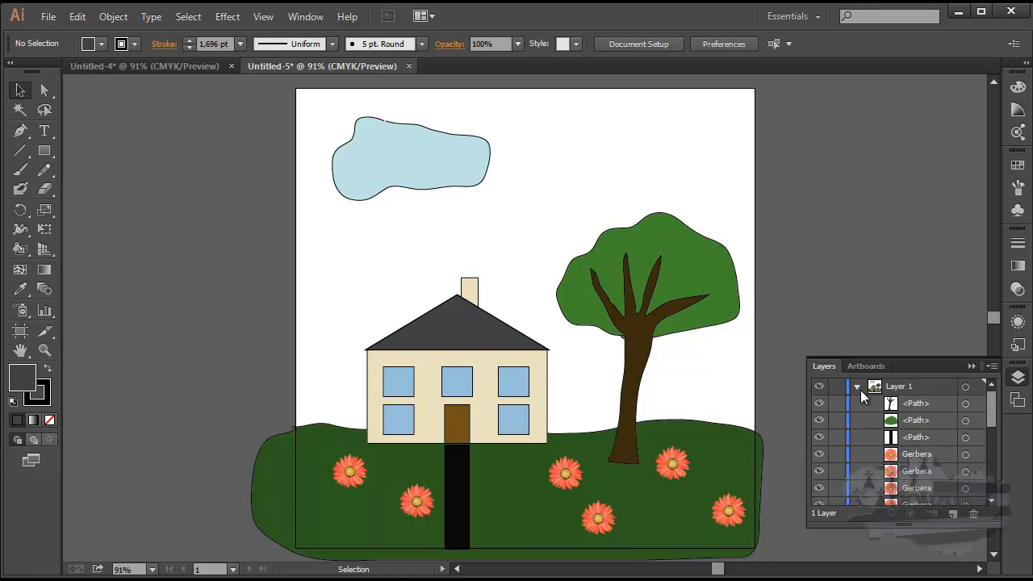
{"action": "left_click", "coordinate": [857, 385]}
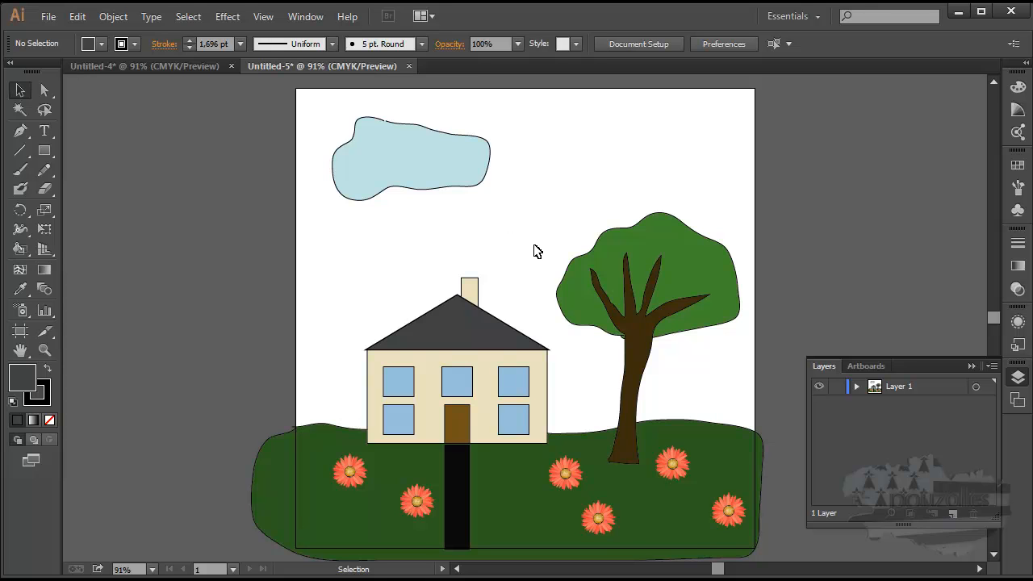
Step: Move the house wall down and to the right with the Selection tool, undo the move, and deselect
{"action": "left_click_drag", "start_coordinate": [433, 364], "coordinate": [448, 394]}
{"action": "left_click", "coordinate": [78, 16]}
{"action": "left_click", "coordinate": [77, 33]}
{"action": "left_click", "coordinate": [199, 241]}
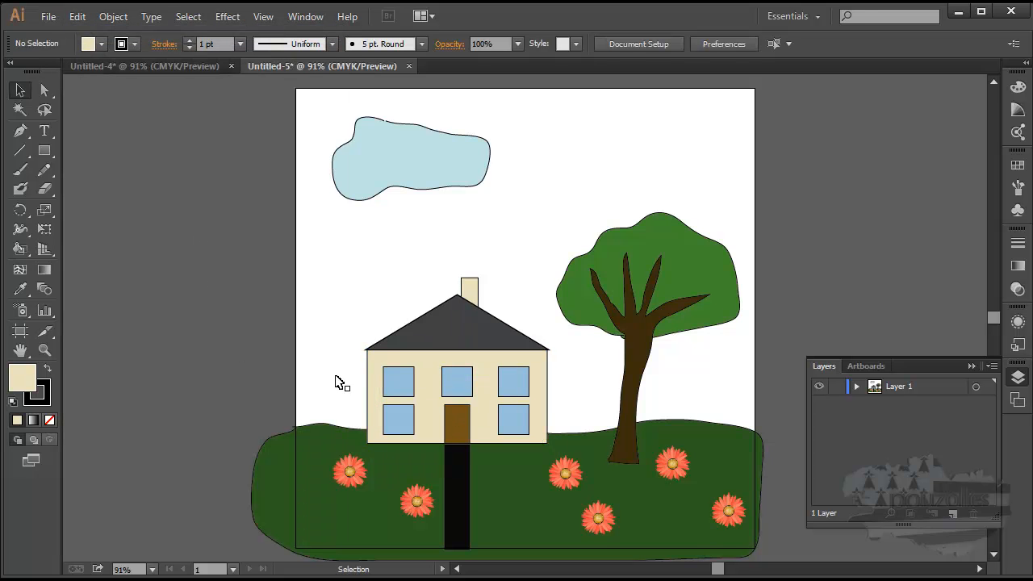
Step: Move the house wall slightly down with the Direct Selection tool, and undo the move
{"action": "left_click", "coordinate": [45, 89]}
{"action": "left_click_drag", "start_coordinate": [432, 364], "coordinate": [437, 380]}
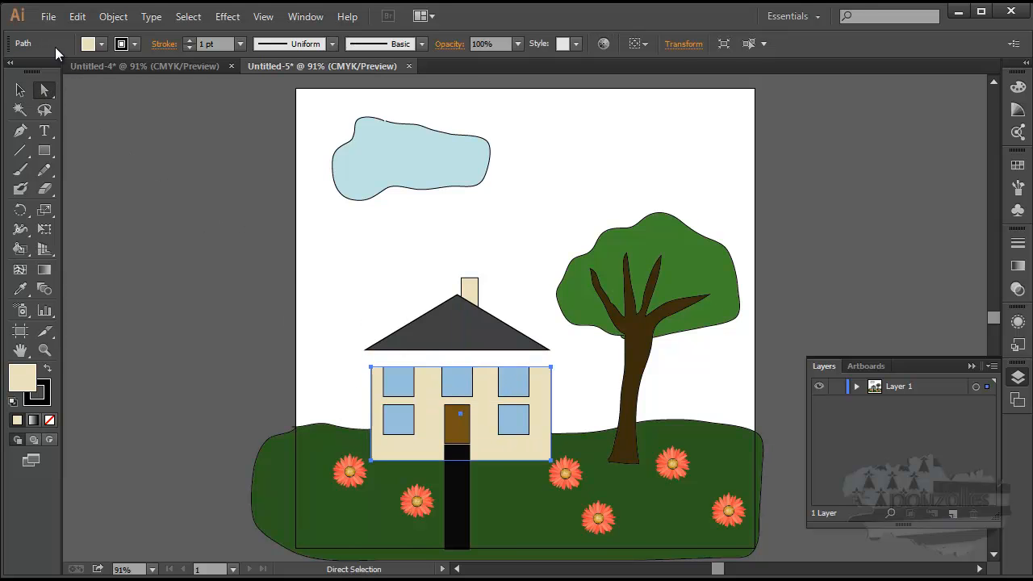
{"action": "left_click", "coordinate": [78, 16]}
{"action": "left_click", "coordinate": [92, 34]}
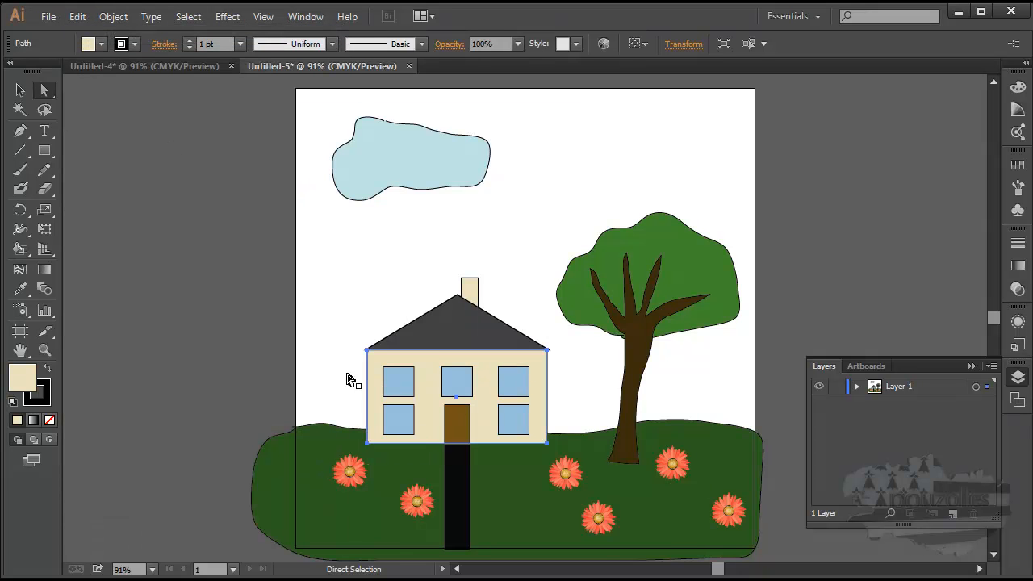
Step: Select the upper middle window, the upper-left window and the roof in turn with the Direct Selection tool
{"action": "left_click", "coordinate": [456, 384]}
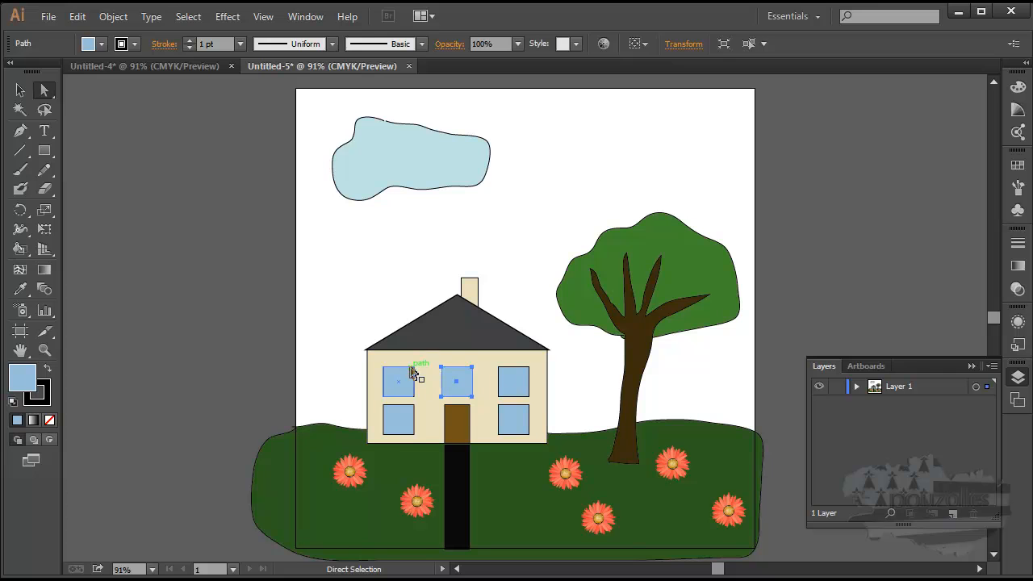
{"action": "left_click", "coordinate": [413, 370]}
{"action": "left_click", "coordinate": [431, 341]}
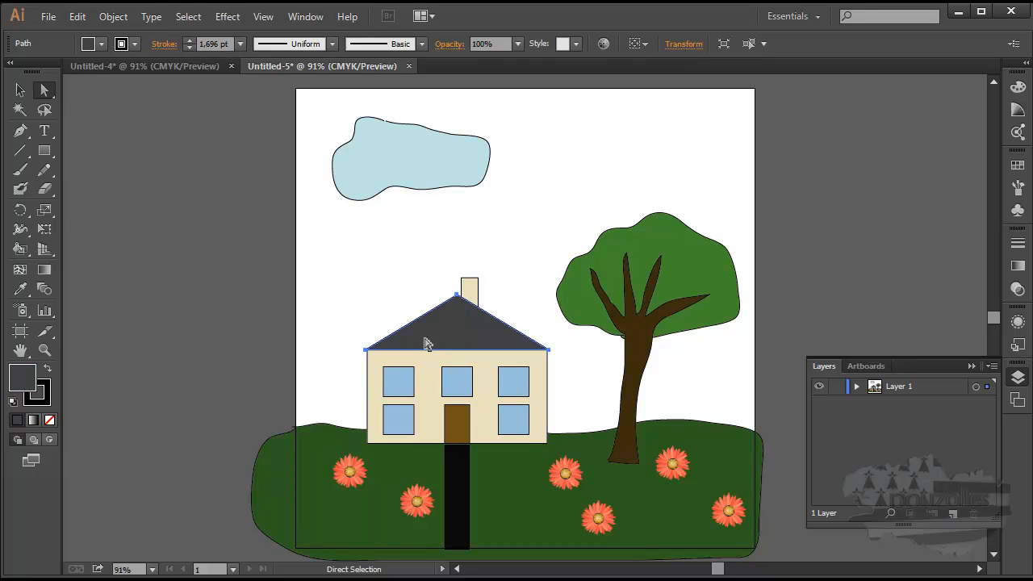
Step: Select the house wall with the Direct Selection tool, and deselect it
{"action": "left_click", "coordinate": [387, 369]}
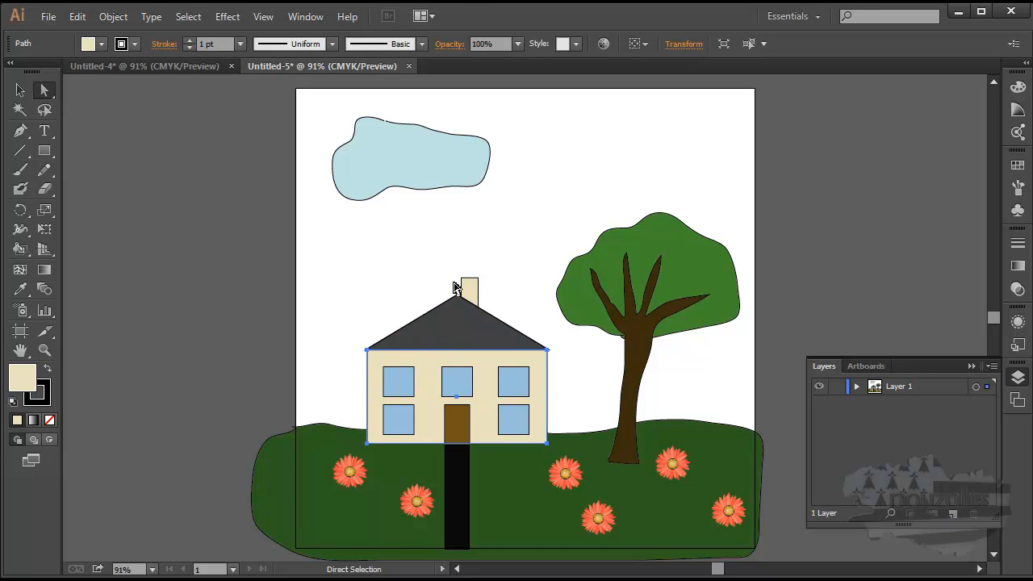
{"action": "left_click", "coordinate": [710, 393]}
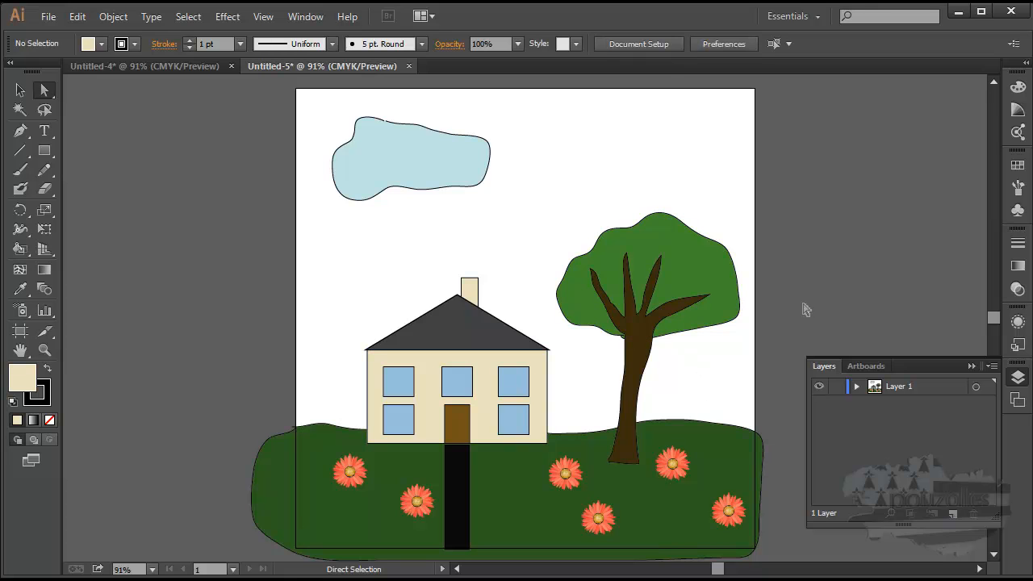
{"action": "left_click", "coordinate": [77, 17]}
{"action": "left_click", "coordinate": [76, 17]}
Step: Switch to the Untitled-4 document, and add a new layer at the bottom of the stack below Layer 3
{"action": "left_click", "coordinate": [148, 64]}
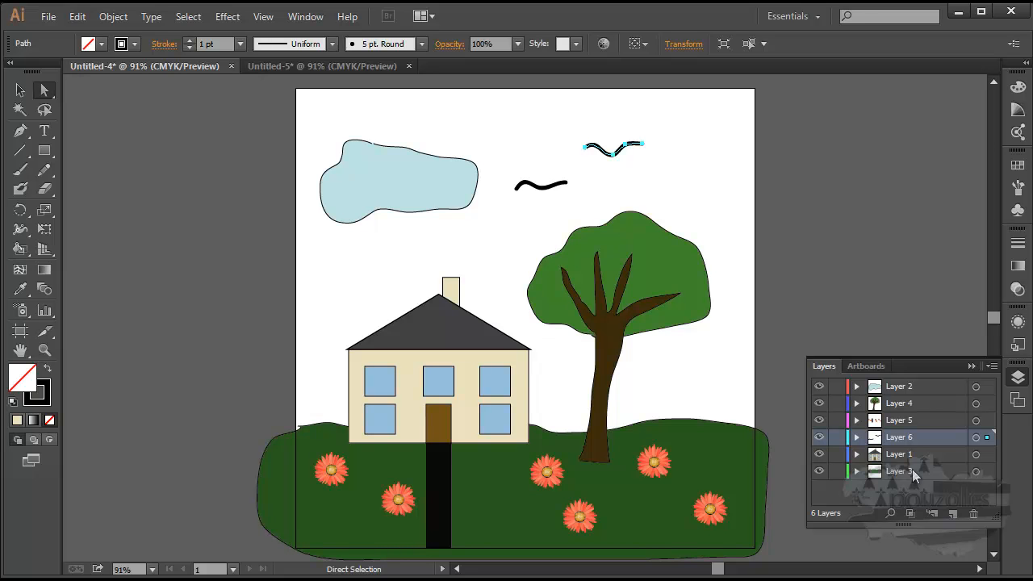
{"action": "left_click", "coordinate": [950, 513]}
{"action": "left_click_drag", "start_coordinate": [924, 438], "coordinate": [928, 492]}
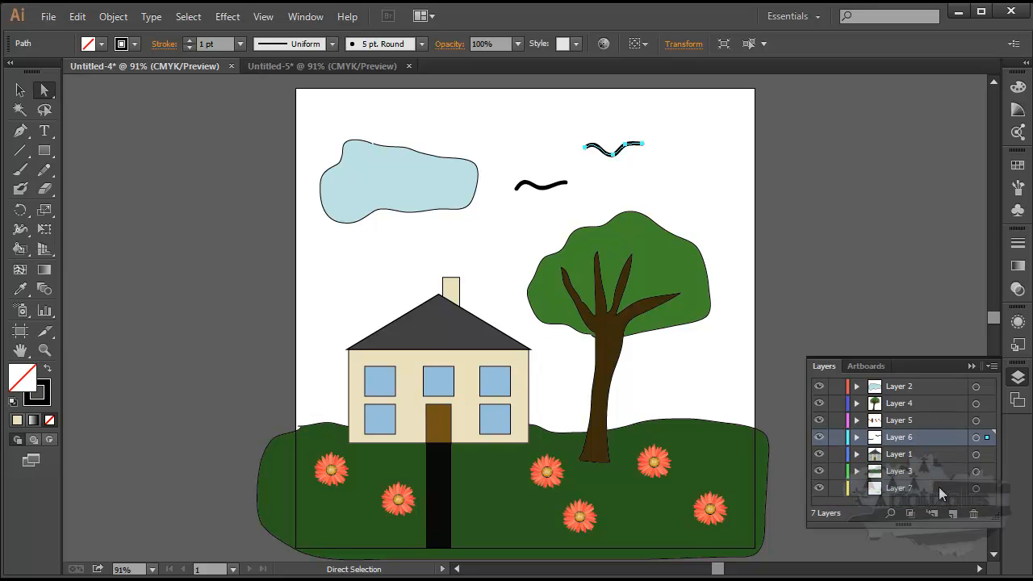
Step: Draw a zigzag Pencil line on Layer 6 over the grass beside the black path, and set its stroke to 7 pt
{"action": "left_click", "coordinate": [44, 170]}
{"action": "mouse_move", "coordinate": [470, 479]}
{"action": "left_mouse_down"}
{"action": "mouse_move", "coordinate": [482, 517]}
{"action": "mouse_move", "coordinate": [517, 458]}
{"action": "mouse_move", "coordinate": [521, 530]}
{"action": "left_mouse_up"}
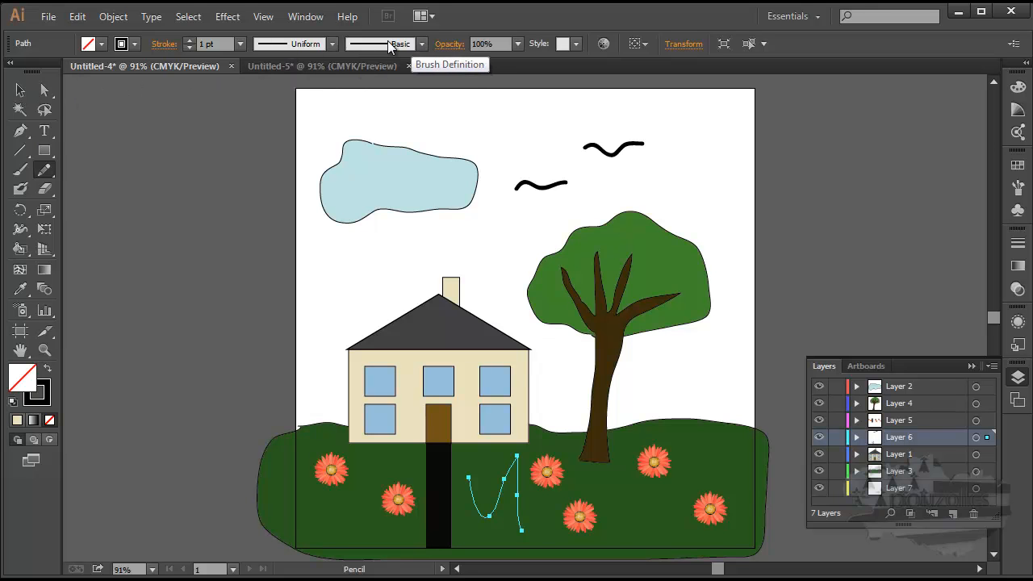
{"action": "left_click", "coordinate": [240, 43]}
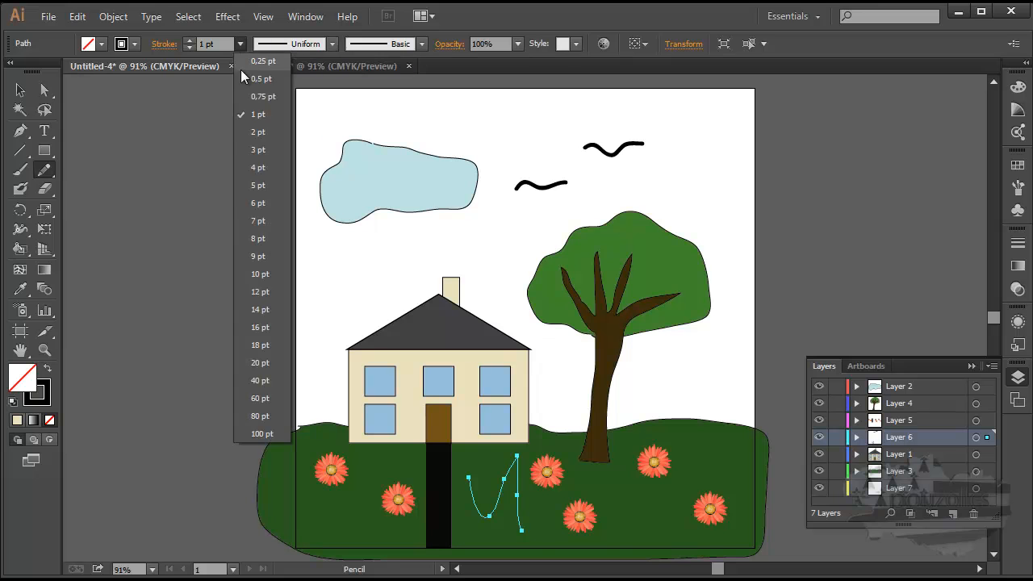
{"action": "left_click", "coordinate": [257, 221]}
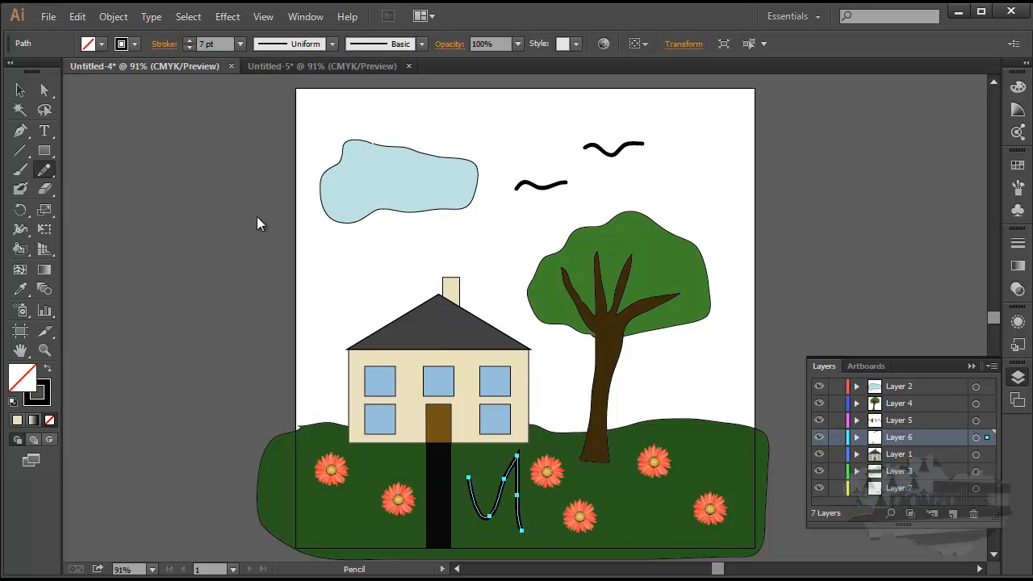
{"action": "left_click", "coordinate": [45, 89]}
{"action": "left_click", "coordinate": [819, 211]}
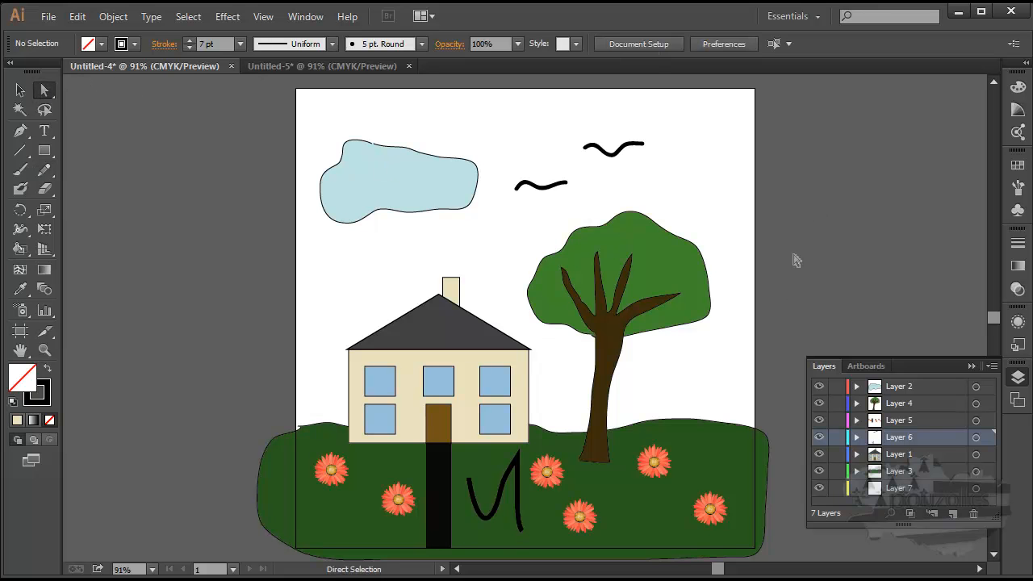
Step: Move Layer 7 up the stack to just above Layer 1, and undo the layer reordering
{"action": "left_click", "coordinate": [895, 486]}
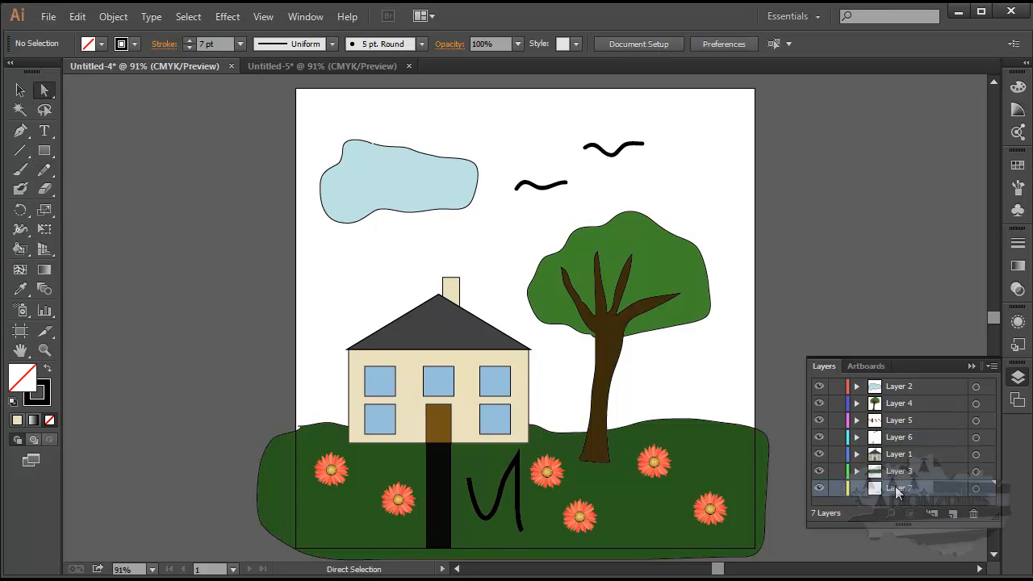
{"action": "left_click_drag", "start_coordinate": [898, 494], "coordinate": [904, 456]}
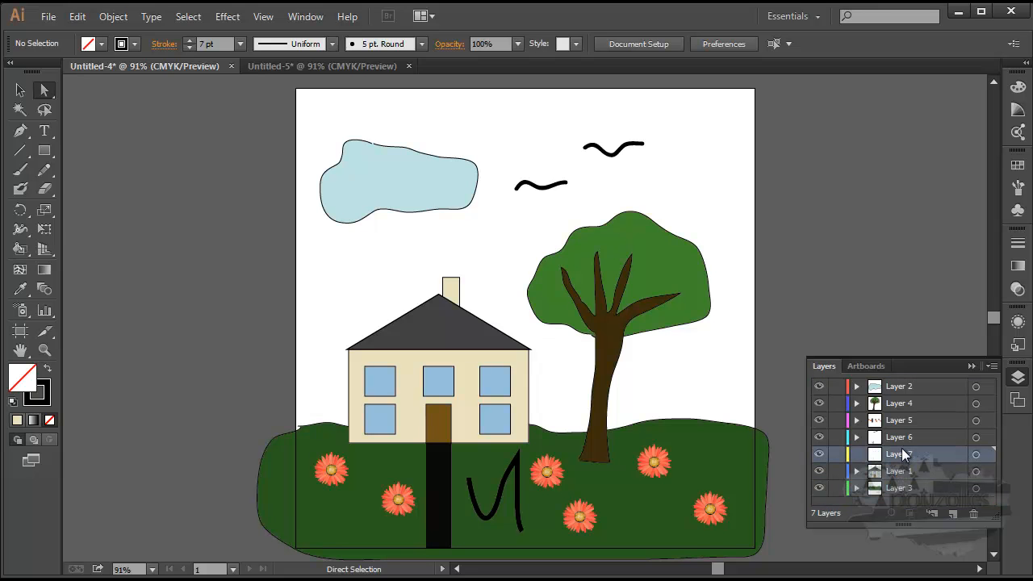
{"action": "left_click", "coordinate": [78, 17]}
{"action": "left_click", "coordinate": [92, 35]}
{"action": "left_click", "coordinate": [78, 17]}
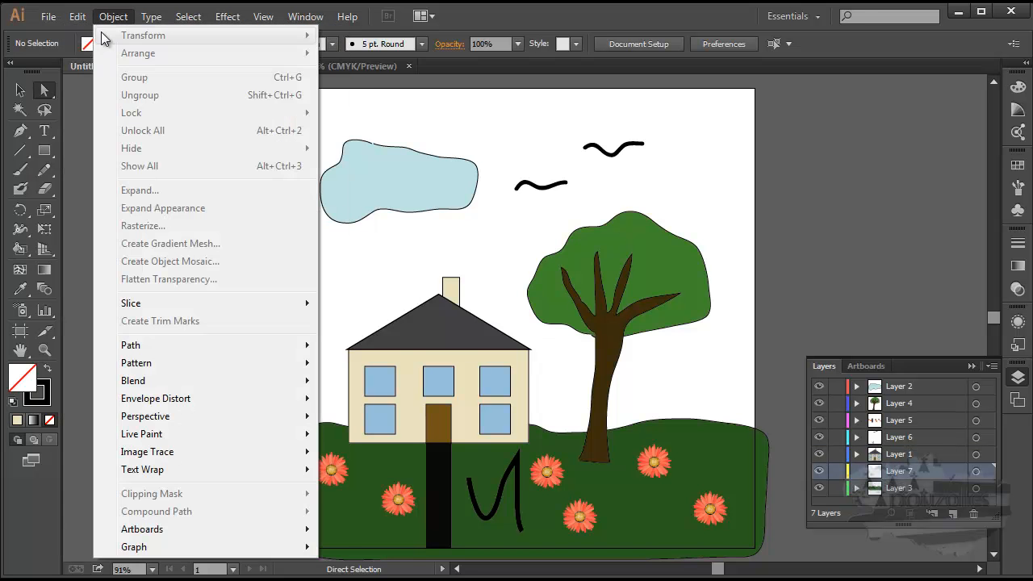
{"action": "left_click", "coordinate": [89, 36]}
Step: Undo the stroke weight change and the Pencil line drawn on the grass
{"action": "left_click", "coordinate": [77, 17]}
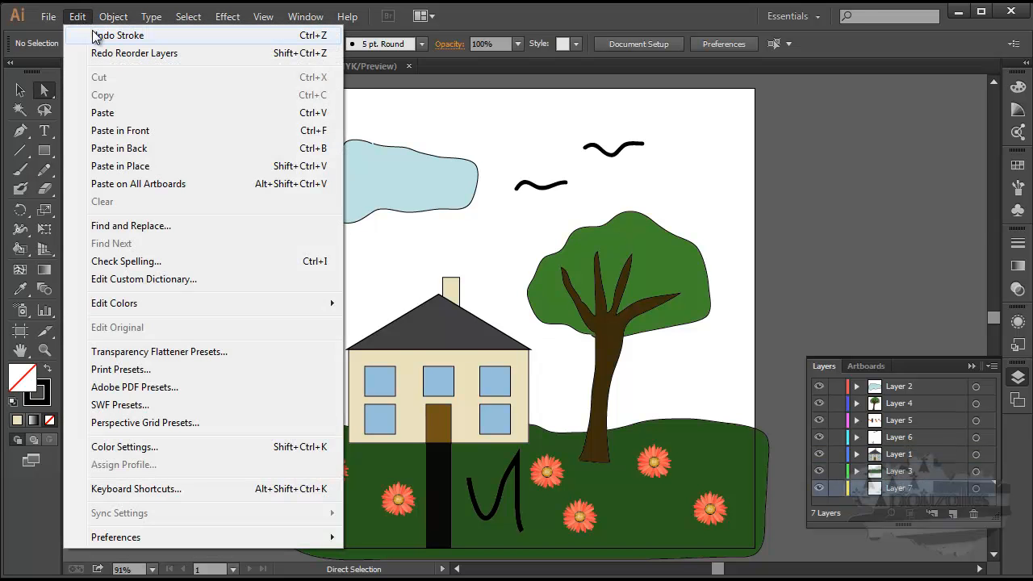
{"action": "left_click", "coordinate": [95, 38]}
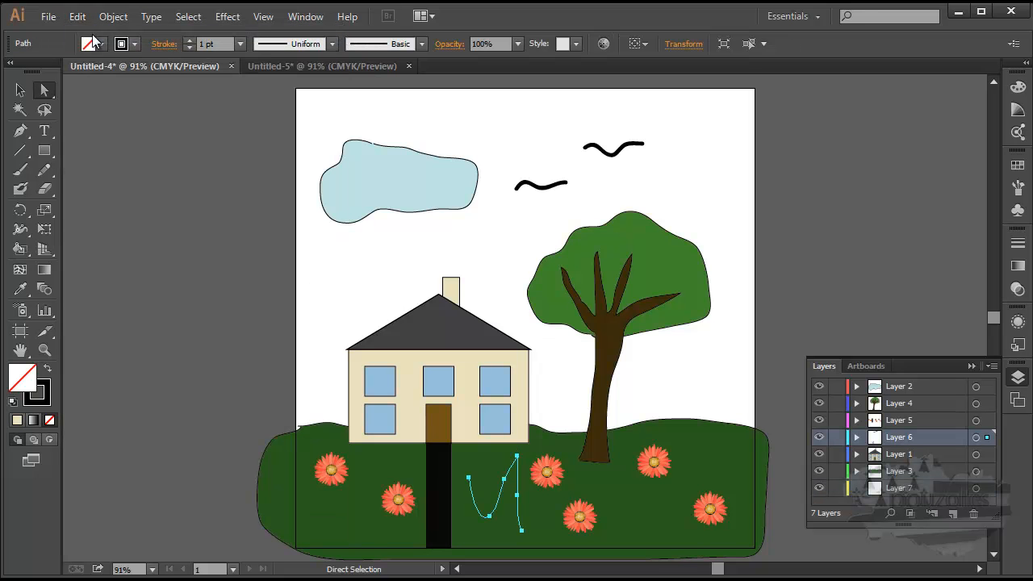
{"action": "left_click", "coordinate": [78, 17]}
{"action": "left_click", "coordinate": [90, 36]}
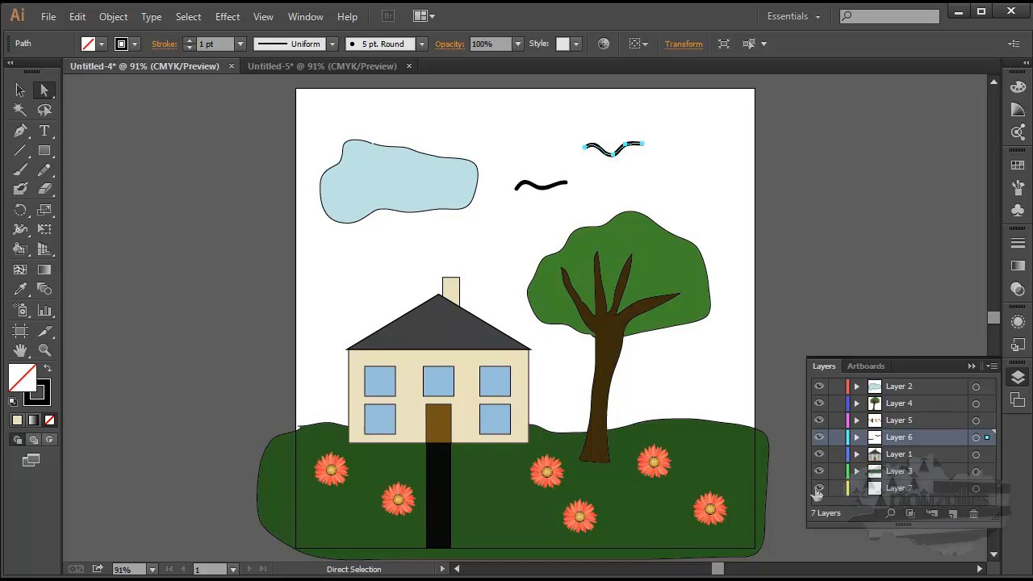
Step: Paint a curved Paintbrush stroke on Layer 7 across the grass from beside the black path to below the tree, and deselect it
{"action": "left_click", "coordinate": [891, 488]}
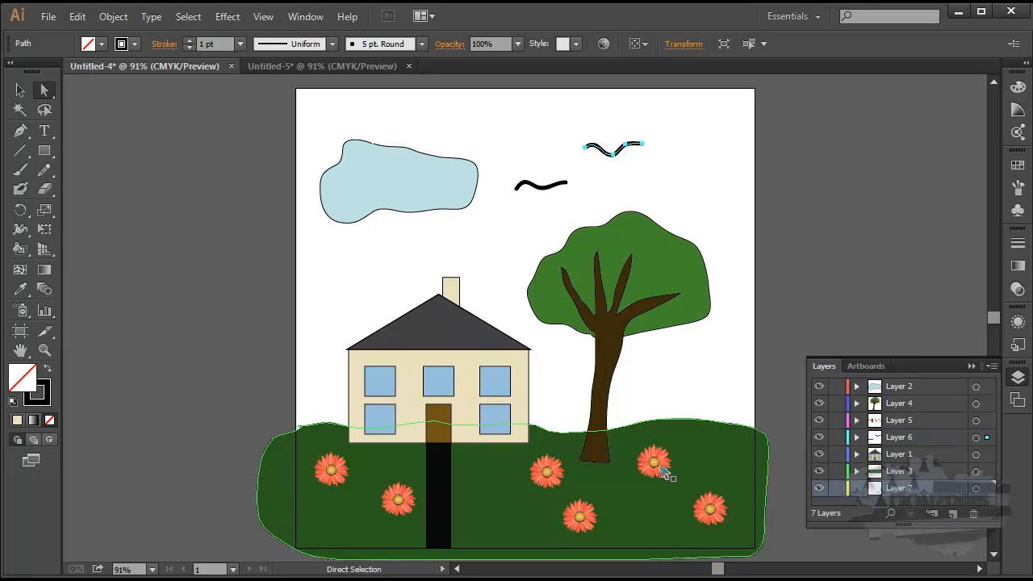
{"action": "left_click", "coordinate": [21, 169]}
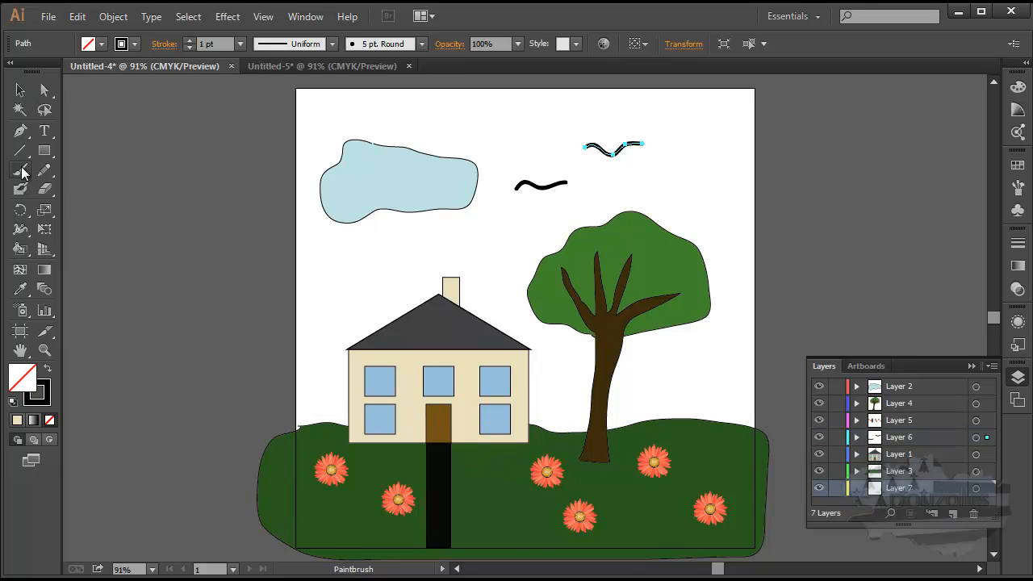
{"action": "mouse_move", "coordinate": [474, 466]}
{"action": "left_mouse_down"}
{"action": "mouse_move", "coordinate": [482, 497]}
{"action": "mouse_move", "coordinate": [551, 501]}
{"action": "mouse_move", "coordinate": [608, 482]}
{"action": "left_mouse_up"}
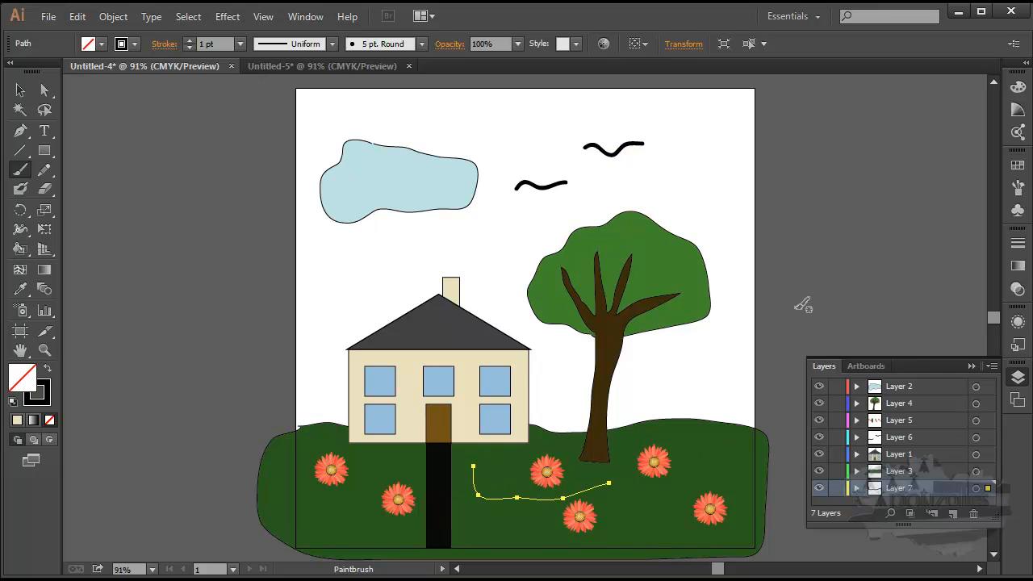
{"action": "left_click", "coordinate": [44, 89]}
{"action": "left_click", "coordinate": [789, 287]}
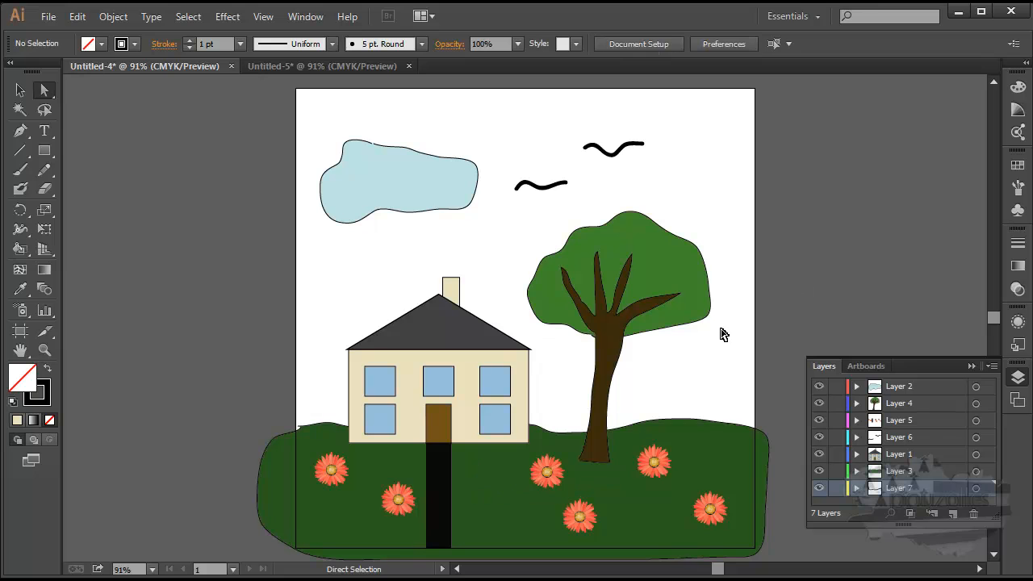
Step: Try to move Layer 7 above Layer 3, and undo the layer move and the brush stroke
{"action": "left_click_drag", "start_coordinate": [895, 488], "coordinate": [898, 474]}
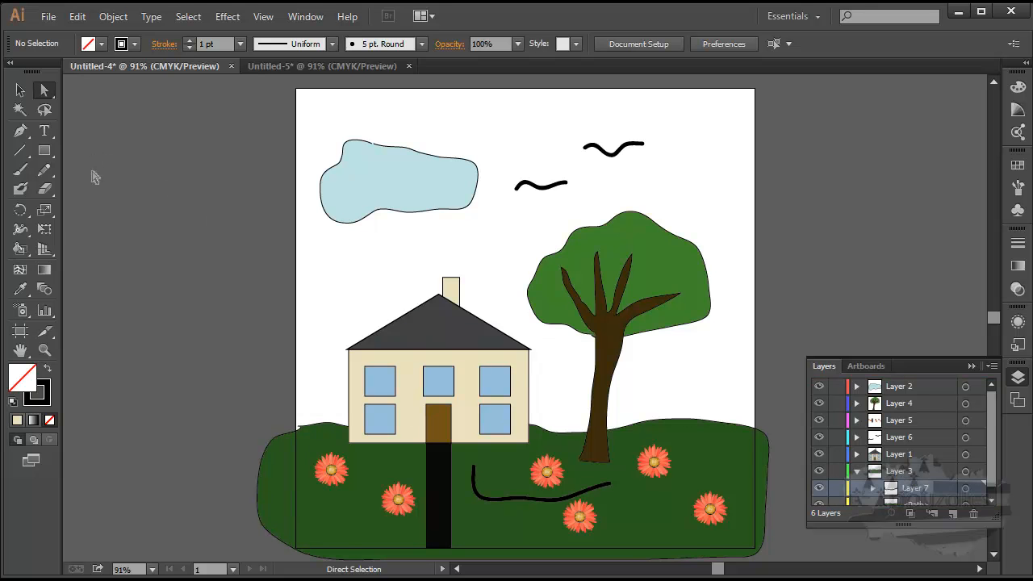
{"action": "key", "text": "ctrl+z"}
{"action": "key", "text": "ctrl+z"}
{"action": "left_click", "coordinate": [857, 471]}
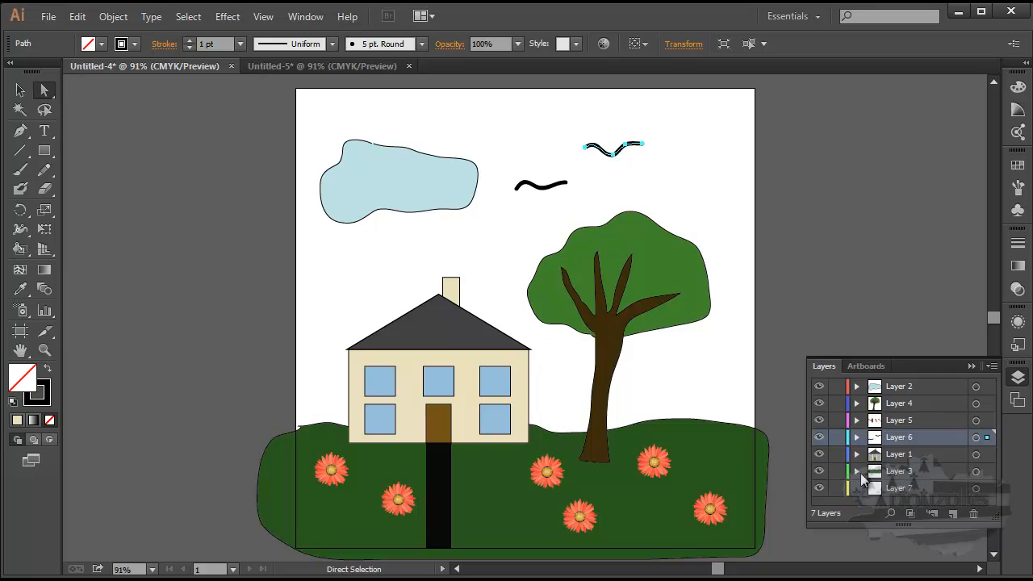
Step: Paint a short wavy Paintbrush stroke on Layer 7 over the grass between the black path and the flowers
{"action": "left_click", "coordinate": [897, 488]}
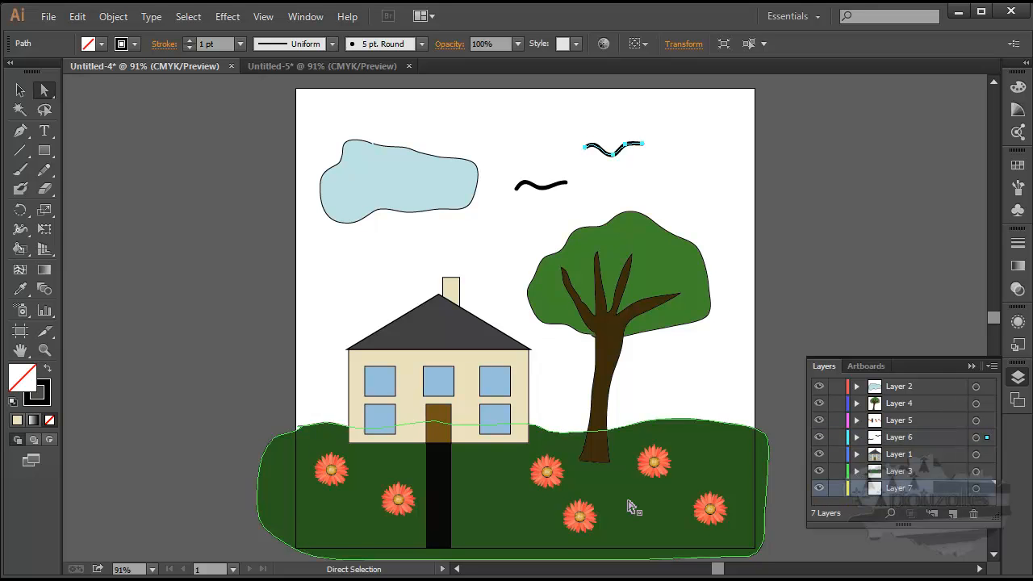
{"action": "left_click", "coordinate": [20, 169]}
{"action": "mouse_move", "coordinate": [478, 479]}
{"action": "left_mouse_down"}
{"action": "mouse_move", "coordinate": [496, 505]}
{"action": "mouse_move", "coordinate": [536, 525]}
{"action": "left_mouse_up"}
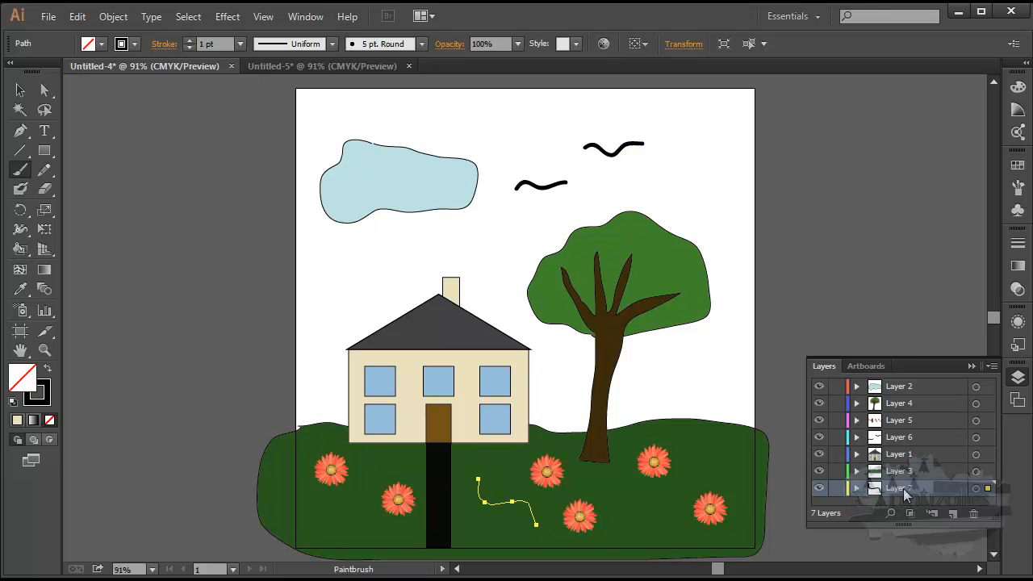
{"action": "left_click", "coordinate": [881, 299]}
Step: Move Layer 7 up the stack to sit between Layer 1 and Layer 3
{"action": "left_click_drag", "start_coordinate": [902, 495], "coordinate": [914, 463]}
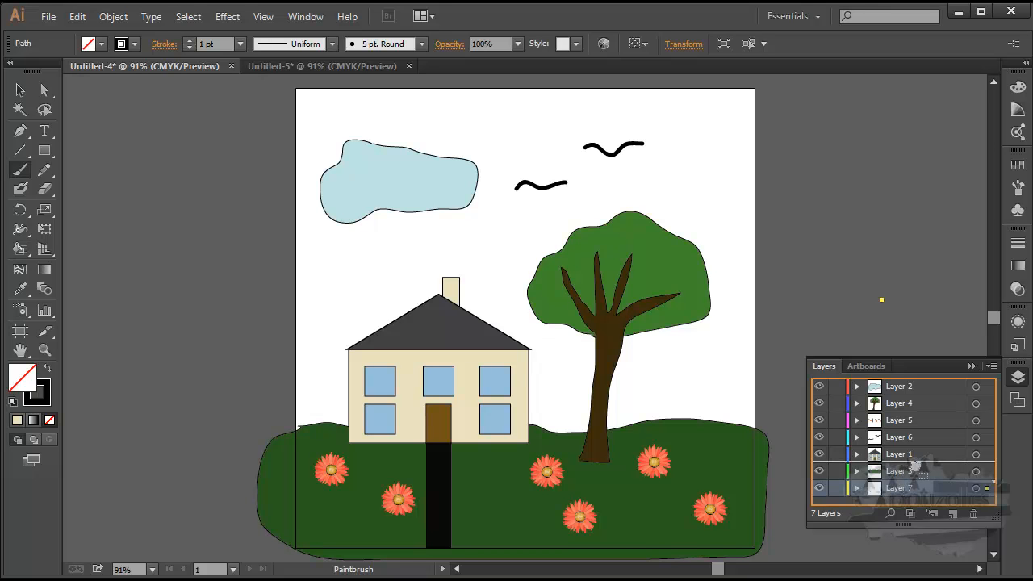
{"action": "left_click_drag", "start_coordinate": [914, 468], "coordinate": [922, 472]}
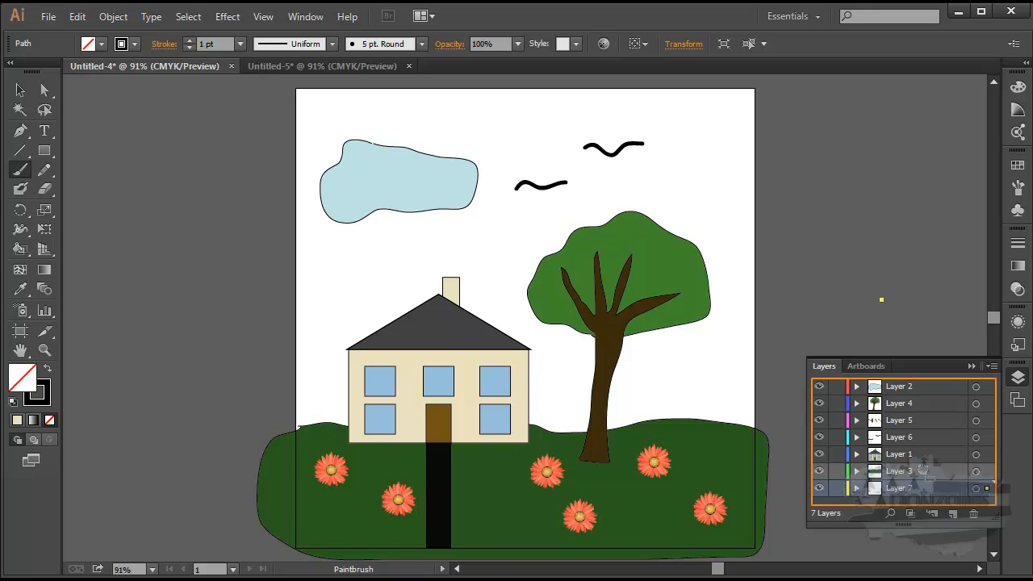
{"action": "left_click_drag", "start_coordinate": [922, 468], "coordinate": [922, 469]}
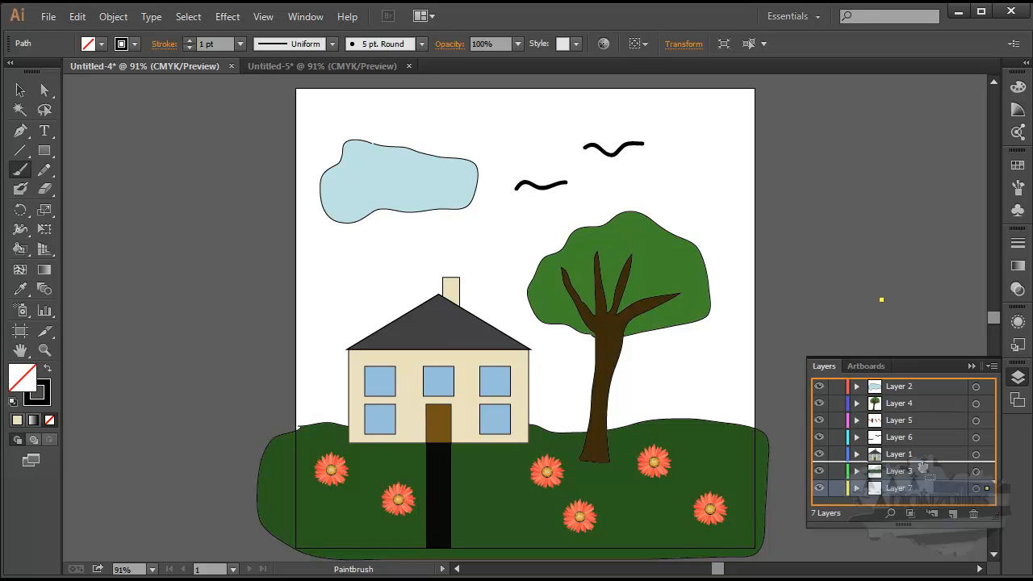
{"action": "left_click_drag", "start_coordinate": [922, 467], "coordinate": [923, 467]}
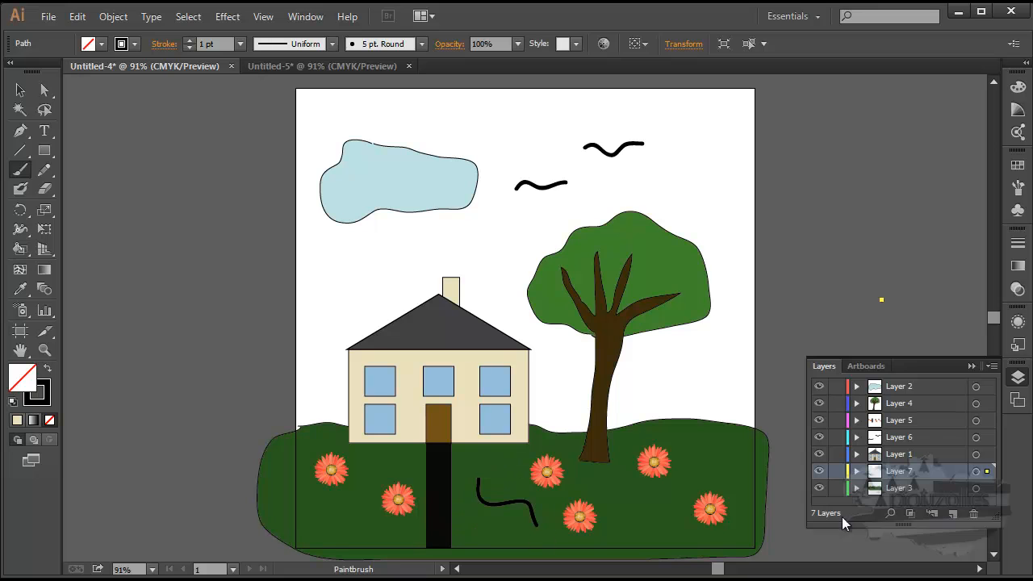